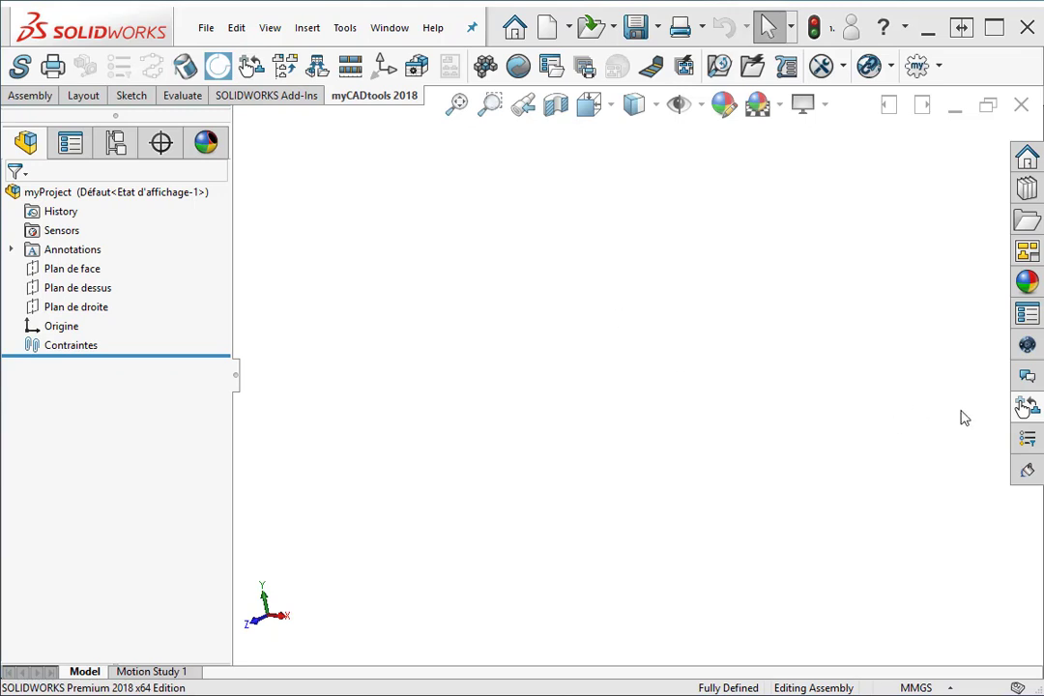
# Step: Review the CloneComponents Options tab's Quick definition naming fields, cancelling the Adding a field dialog
pyautogui.click(1032, 409)
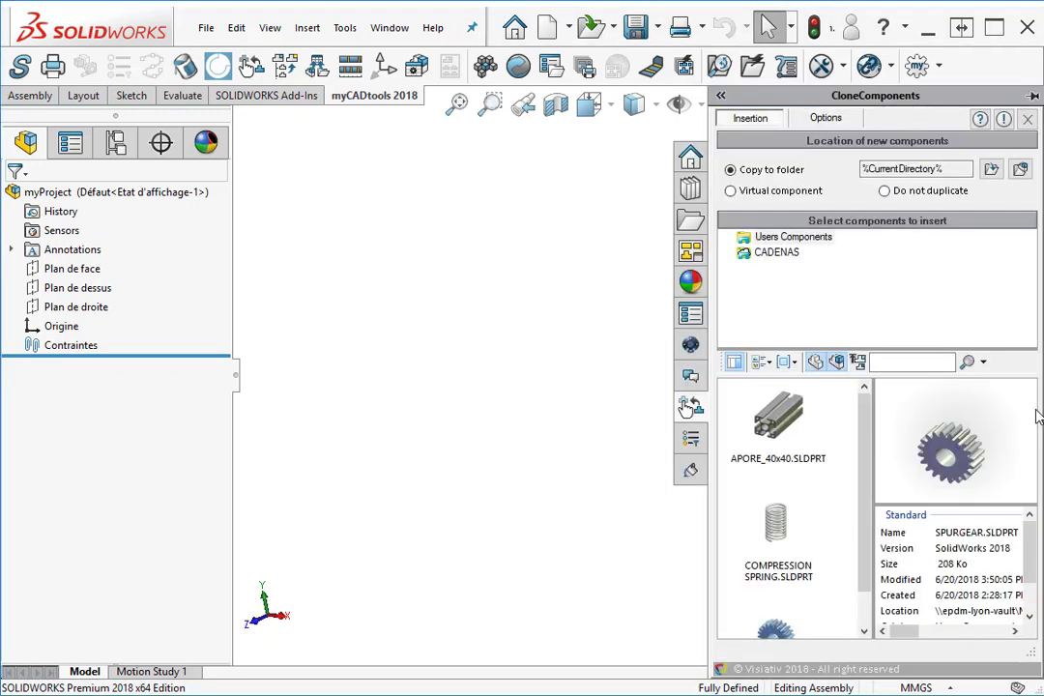
pyautogui.click(837, 122)
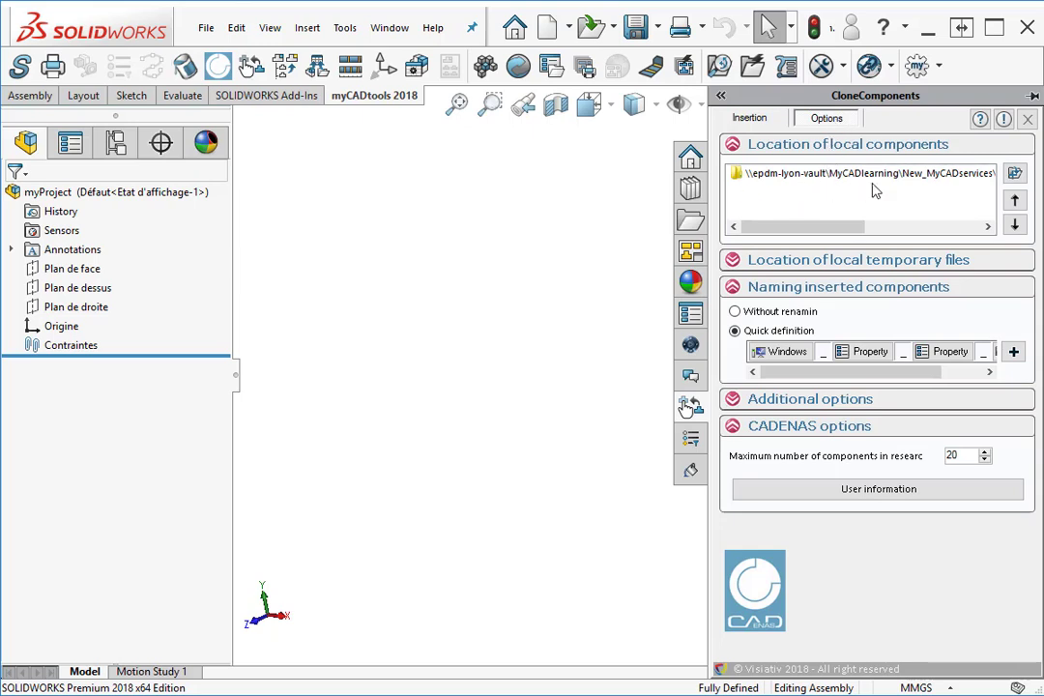
pyautogui.moveTo(850, 227); pyautogui.dragTo(773, 235)
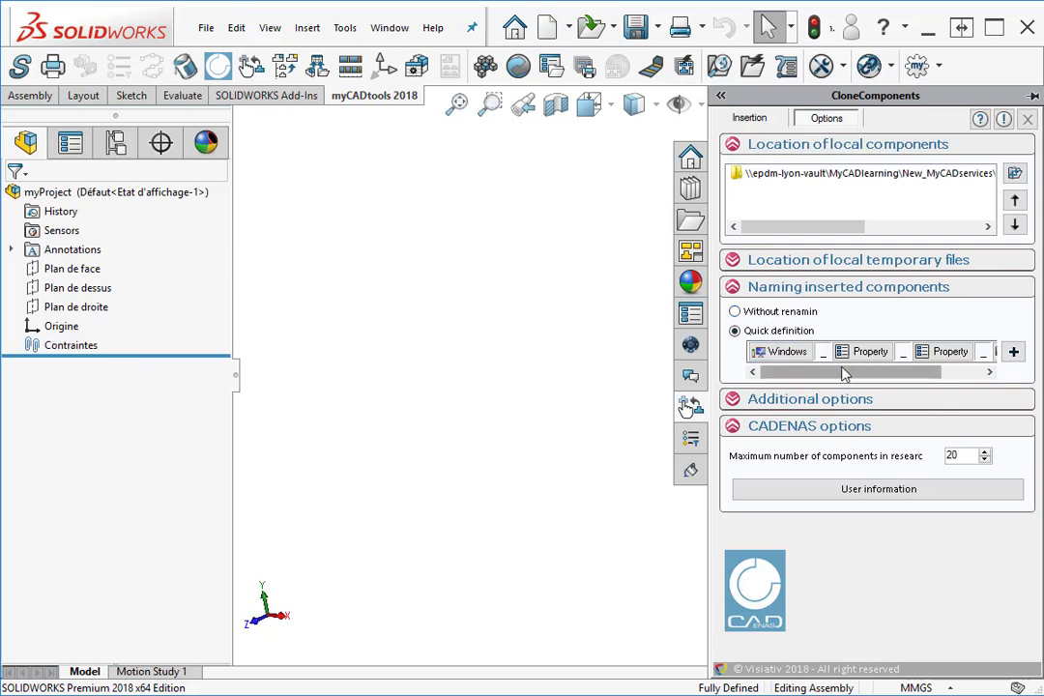
pyautogui.moveTo(840, 375); pyautogui.dragTo(870, 372)
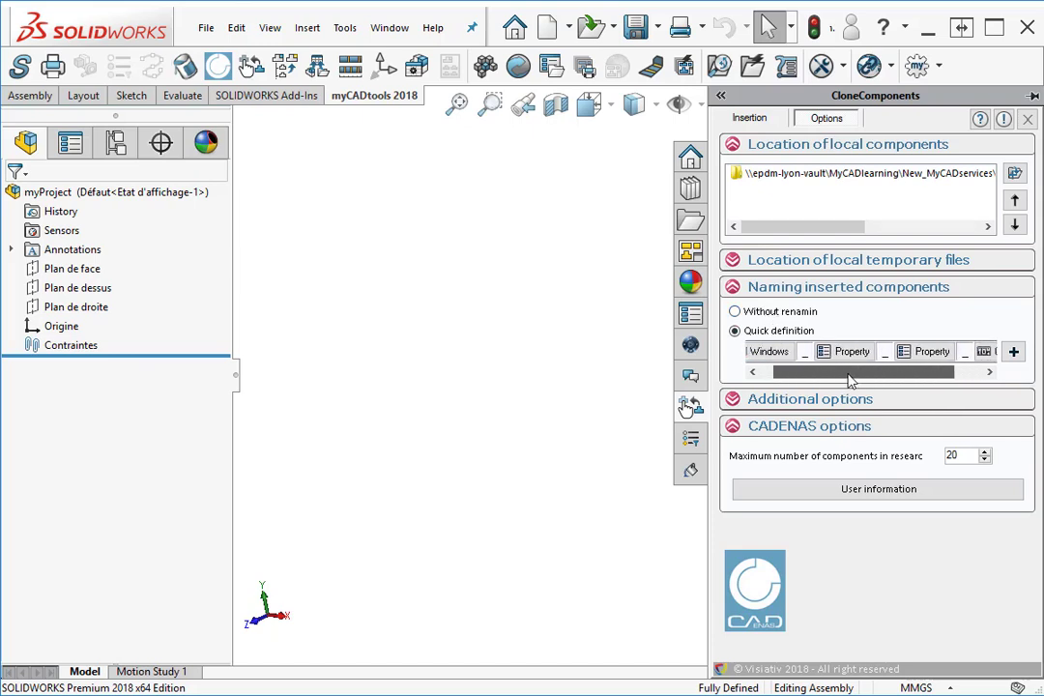
pyautogui.doubleClick(870, 351)
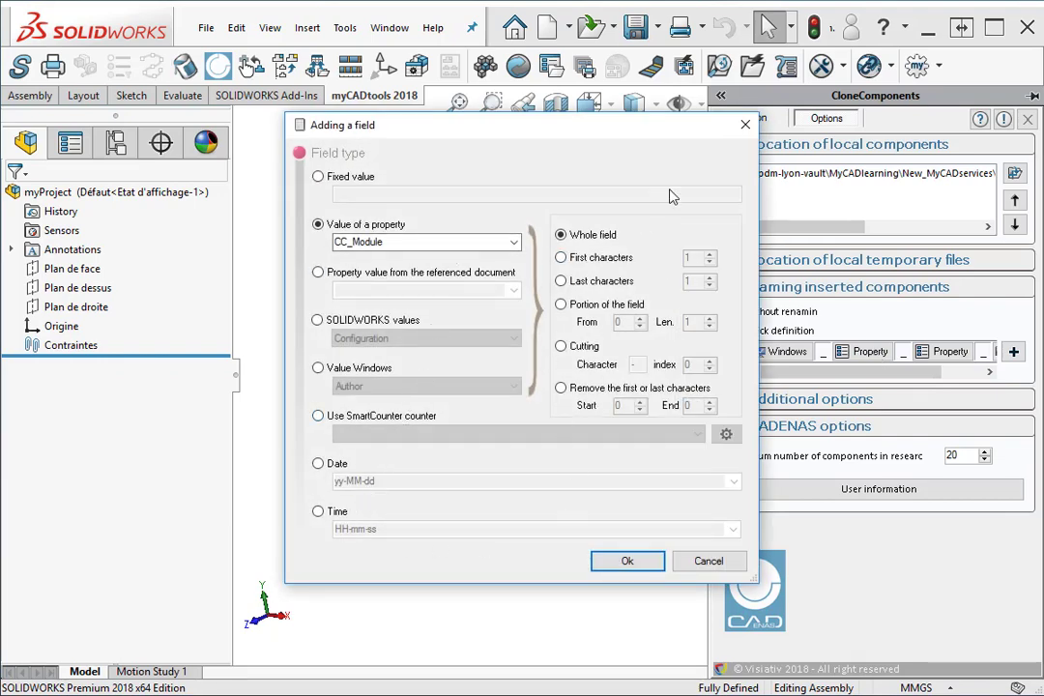
pyautogui.click(745, 125)
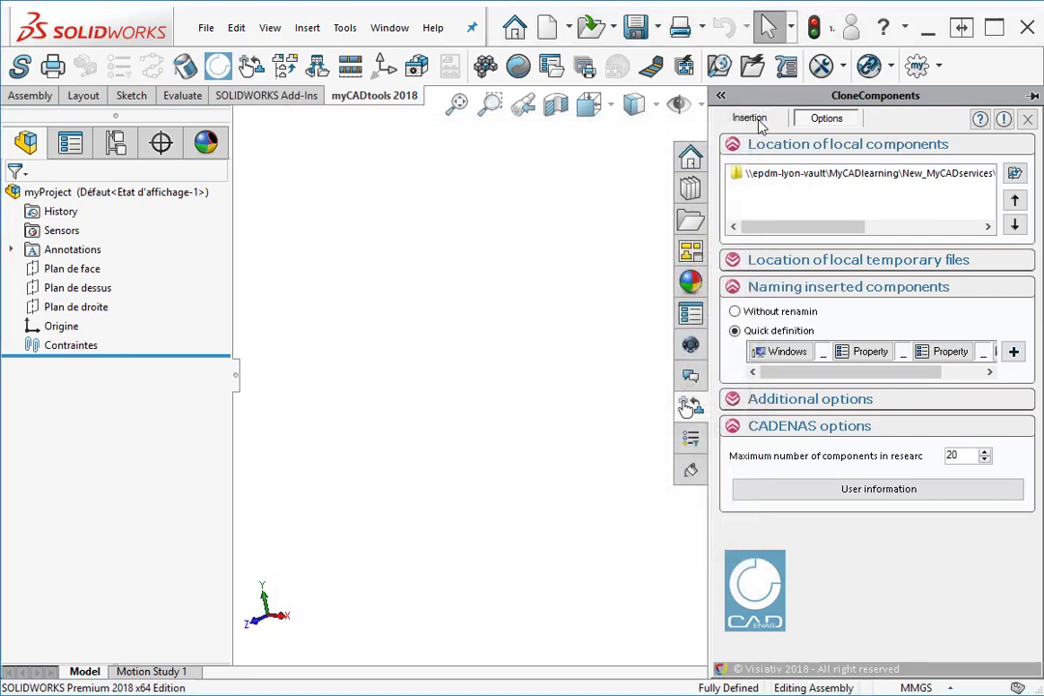
# Step: Keep Copy to folder as the insertion mode, leaving the destination folder unchanged
pyautogui.click(758, 120)
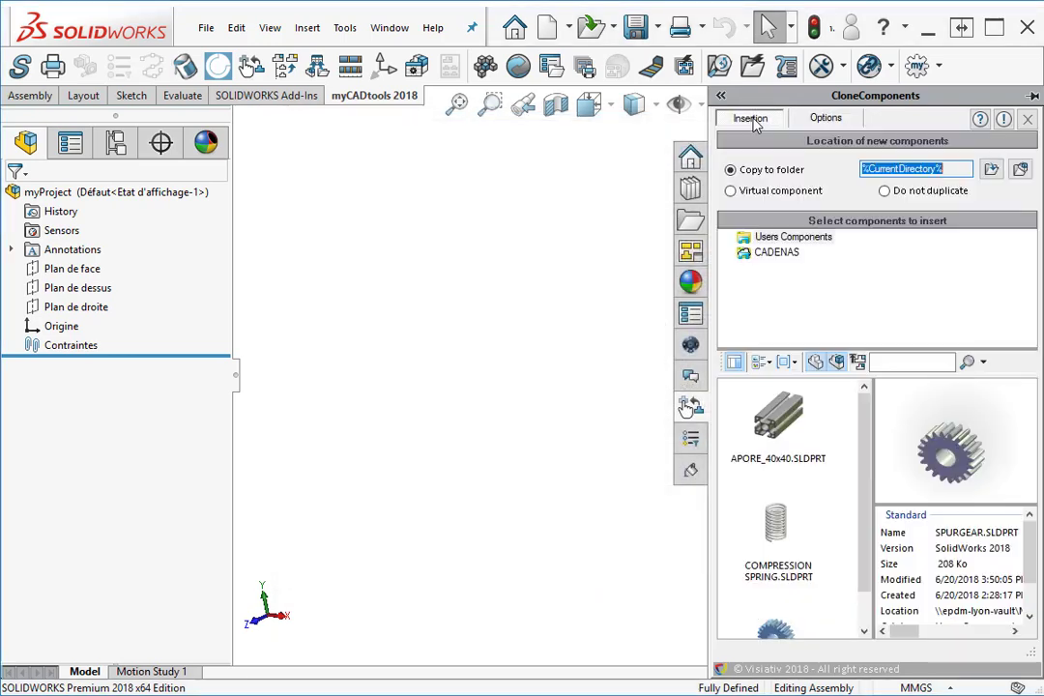
pyautogui.click(760, 193)
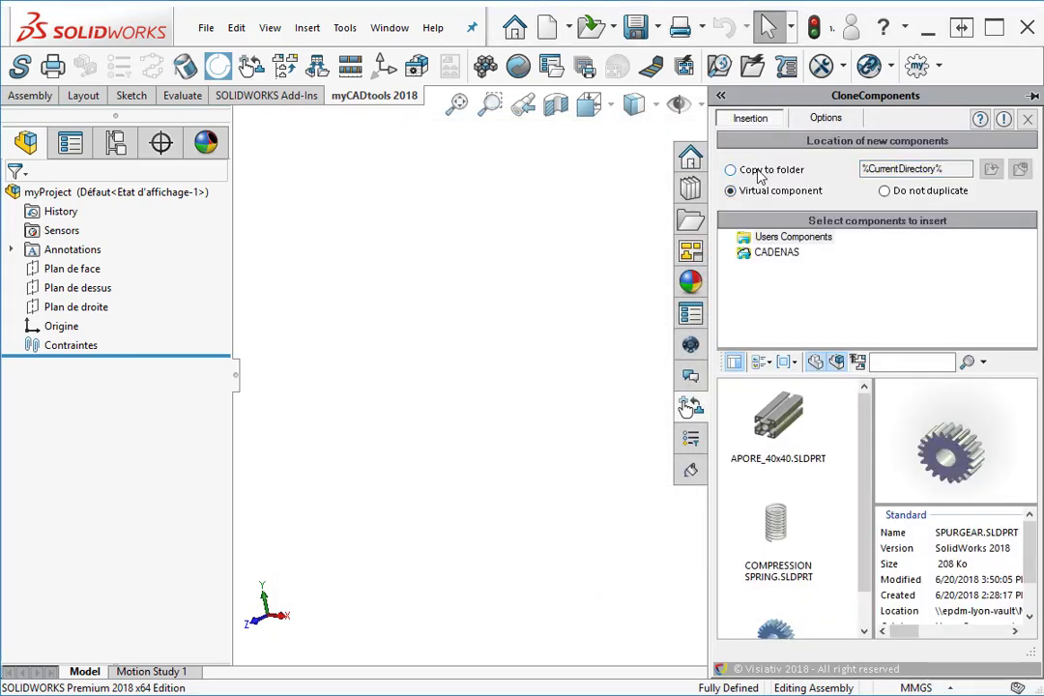
pyautogui.click(761, 172)
pyautogui.click(992, 169)
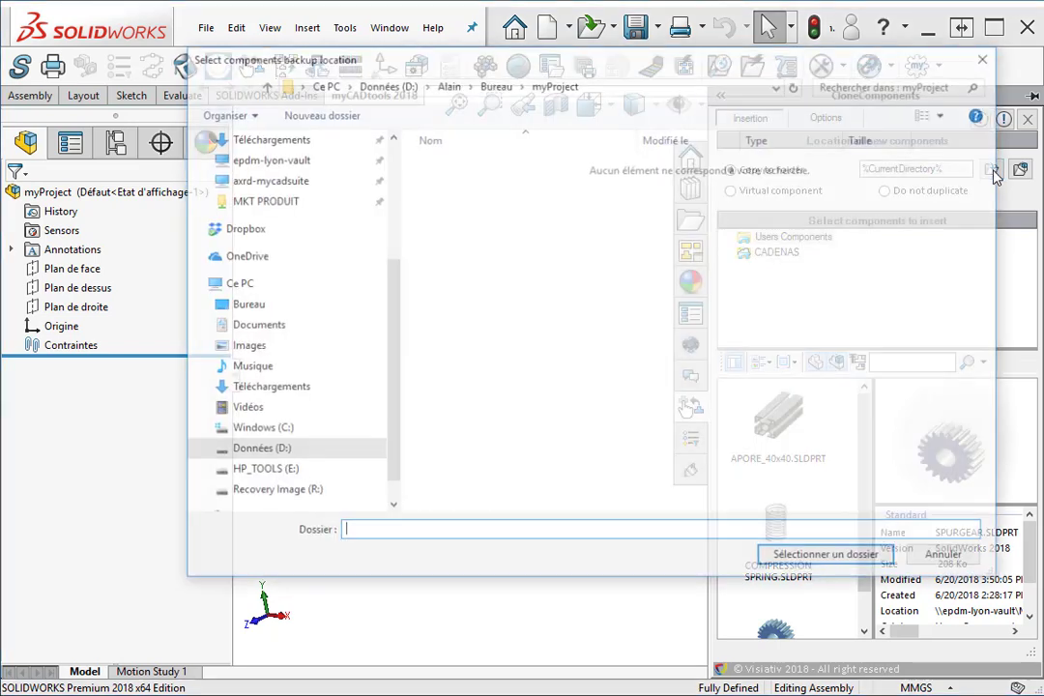
pyautogui.click(982, 60)
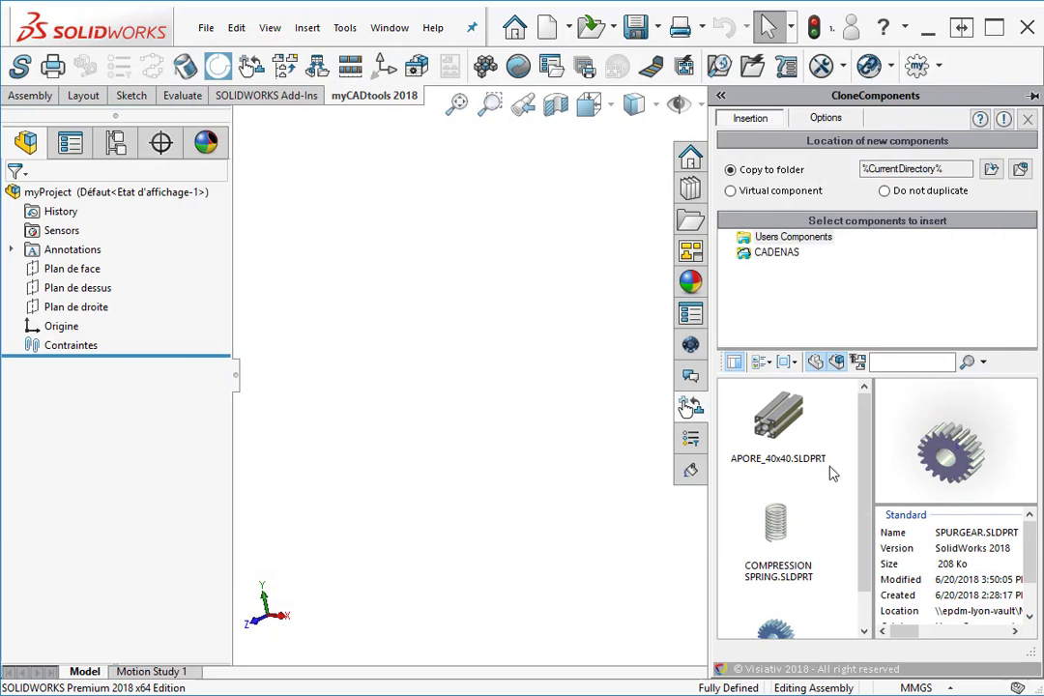
# Step: Drag SPURGEAR.SLDPRT from Users Components into the myProject assembly
pyautogui.moveTo(865, 462); pyautogui.dragTo(867, 532)
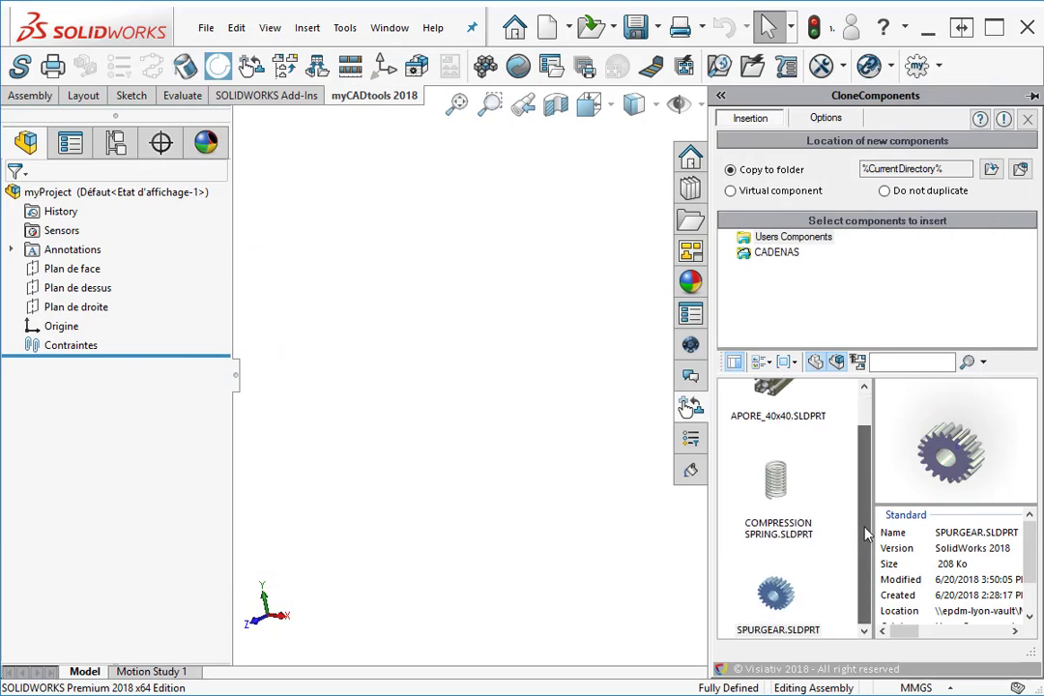
pyautogui.click(789, 238)
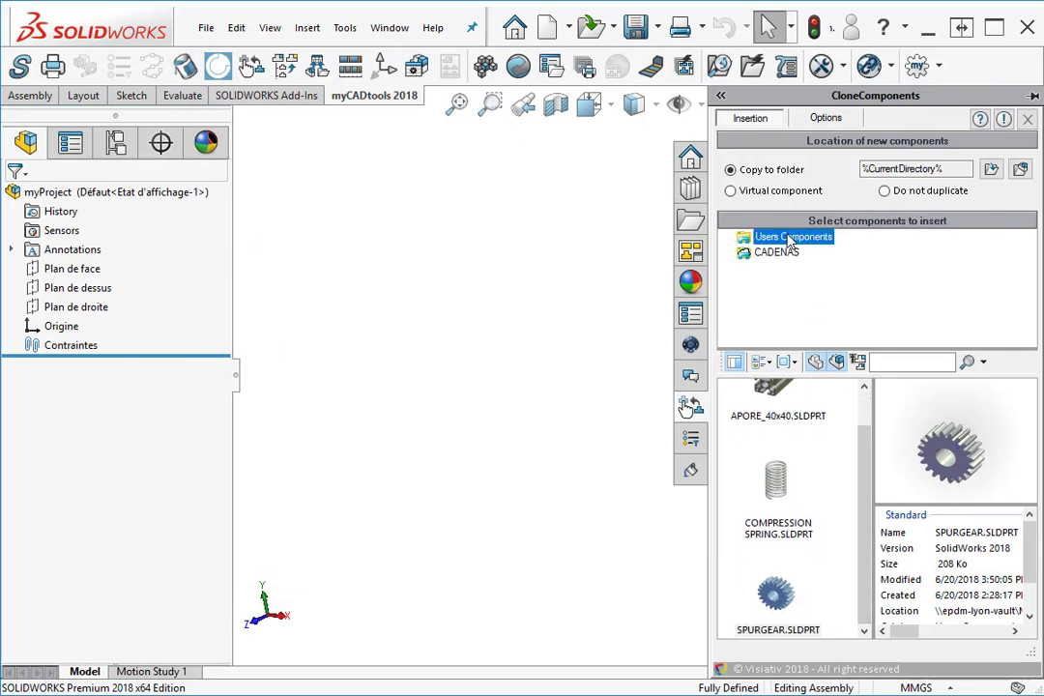
pyautogui.click(778, 597)
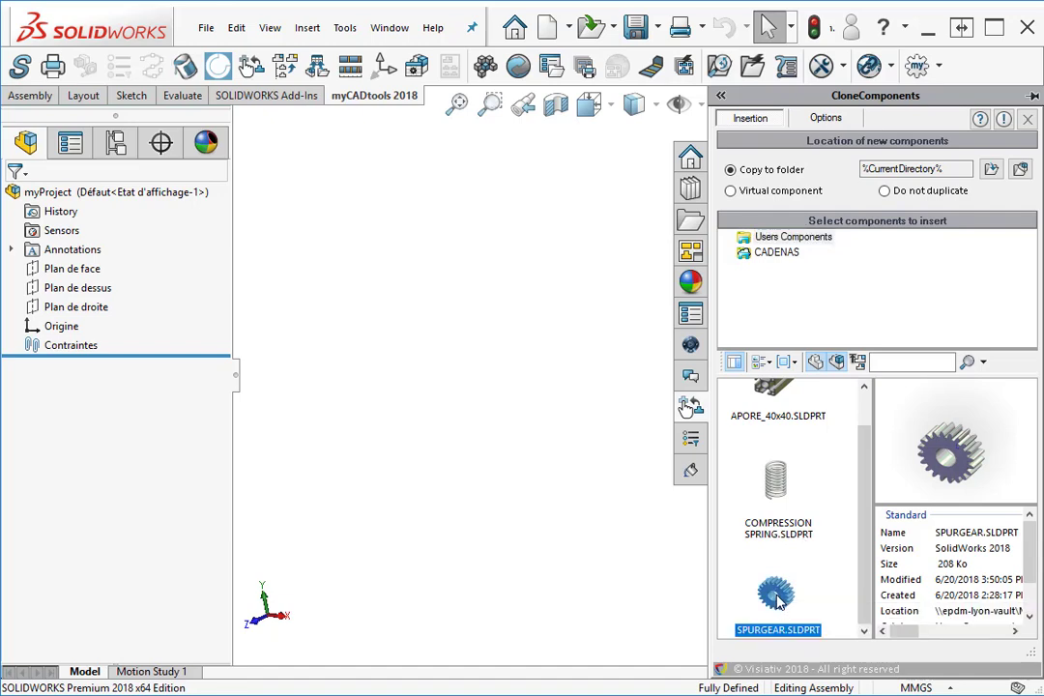
pyautogui.moveTo(778, 596); pyautogui.dragTo(575, 394)
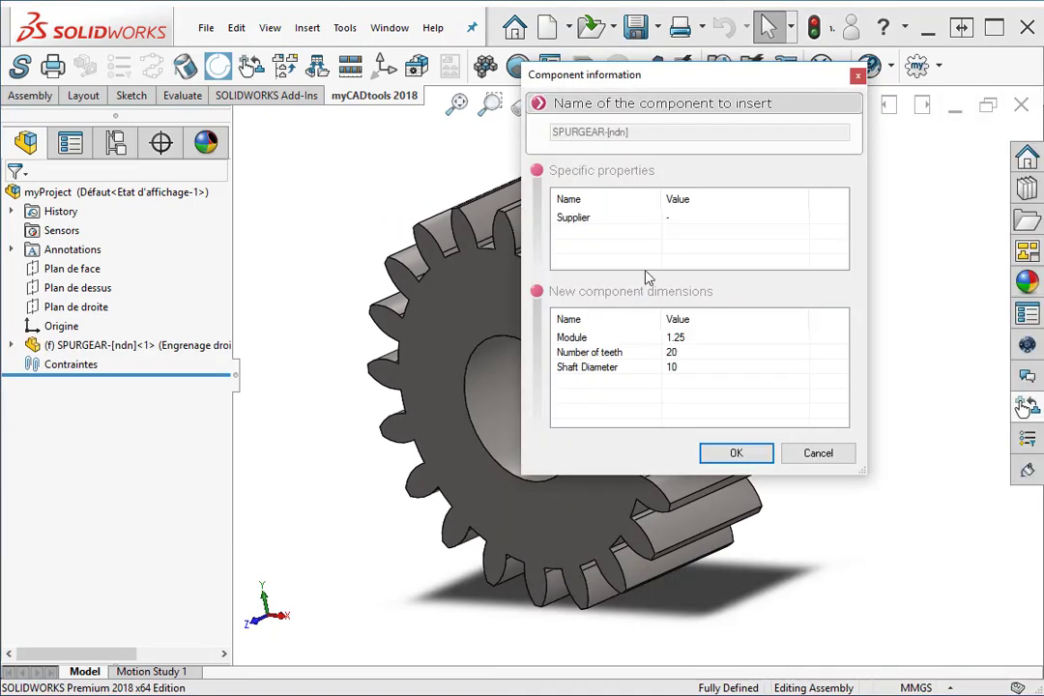
# Step: Set the new gear's Supplier to Visiativ, Module 1.15 and teeth to 25, then confirm
pyautogui.click(685, 217)
pyautogui.write('Visiat')
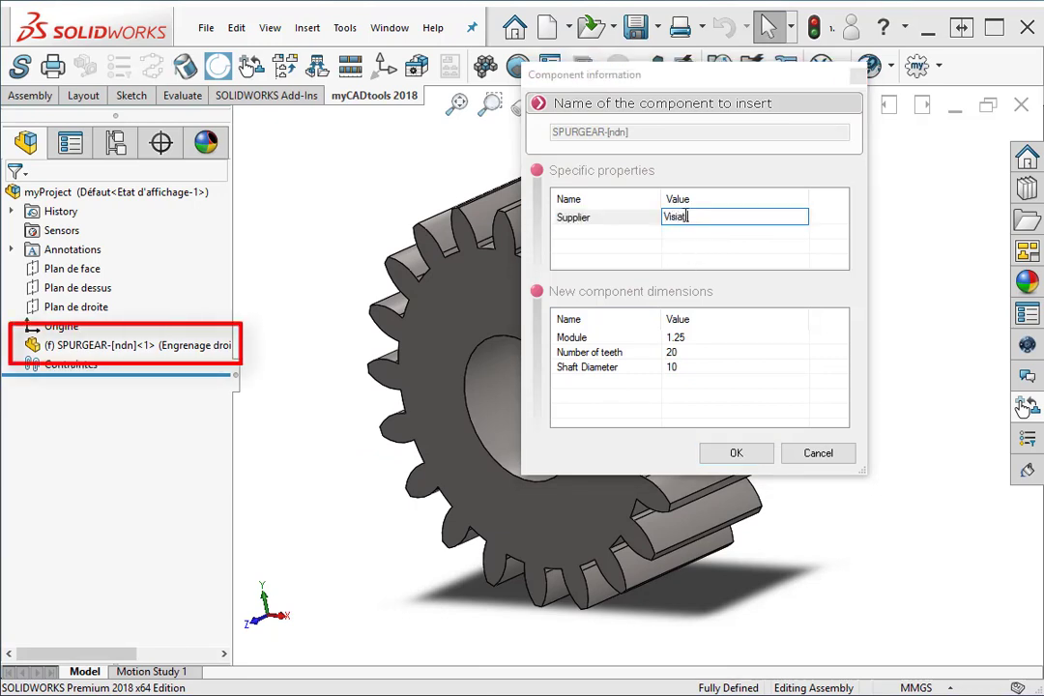
pyautogui.write('iv')
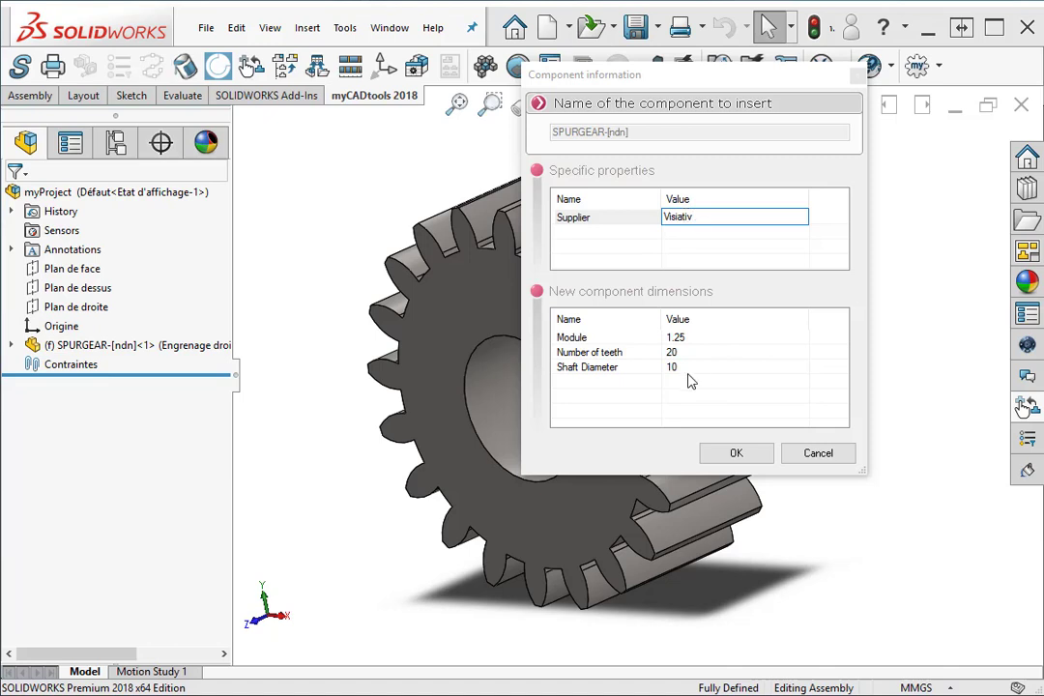
pyautogui.click(682, 340)
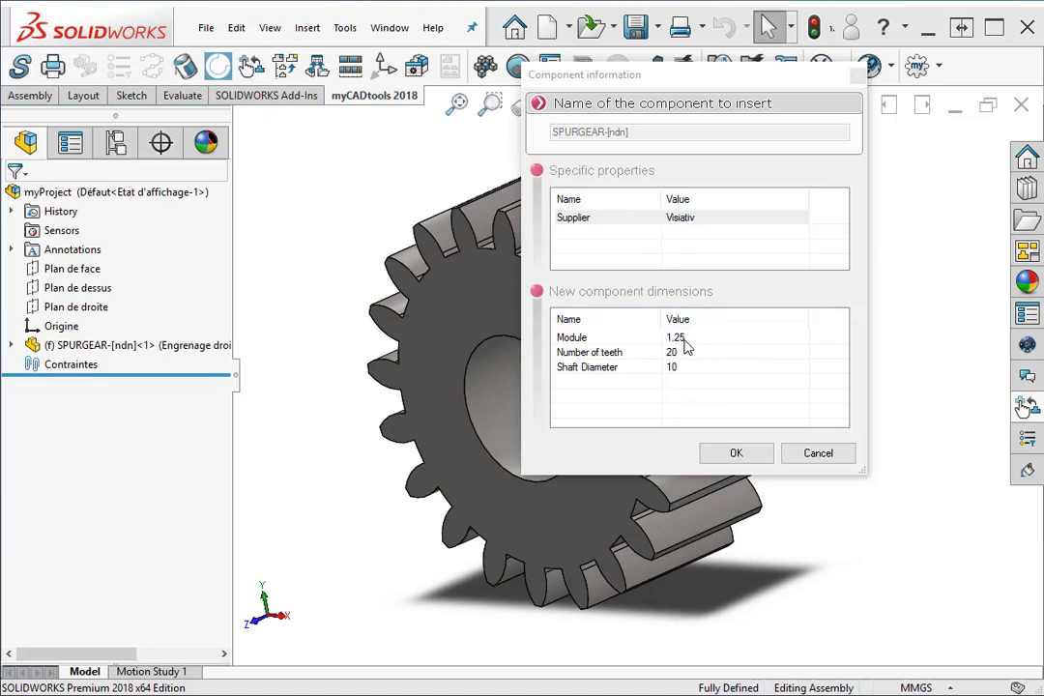
pyautogui.moveTo(714, 337); pyautogui.dragTo(655, 339)
pyautogui.write('1.15')
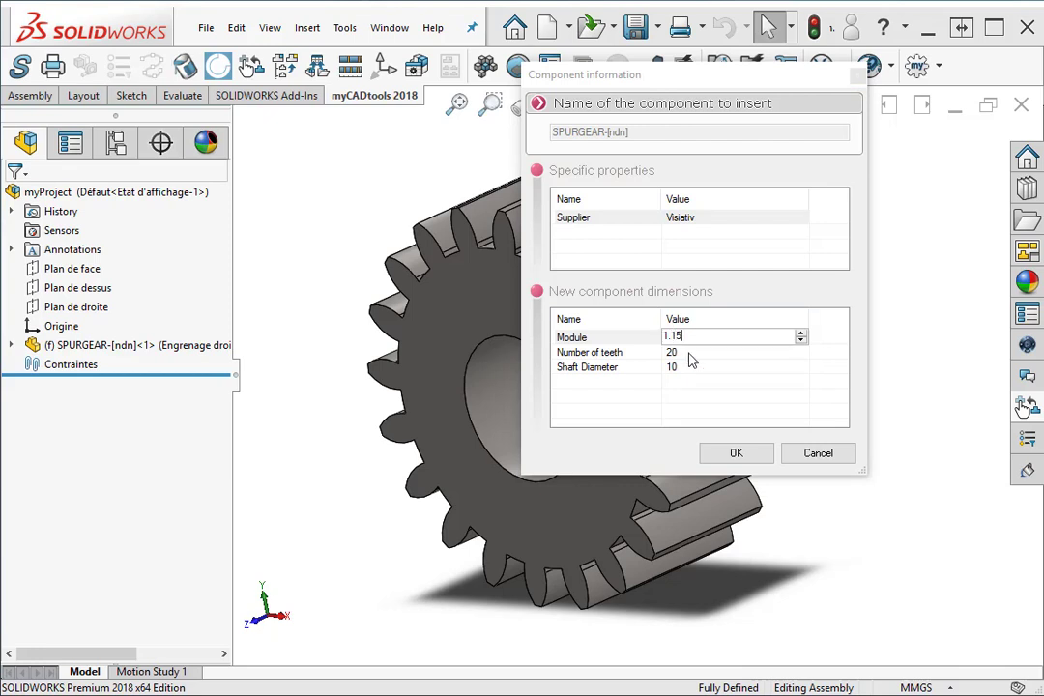
pyautogui.click(689, 357)
pyautogui.click(694, 354)
pyautogui.moveTo(693, 354); pyautogui.dragTo(654, 353)
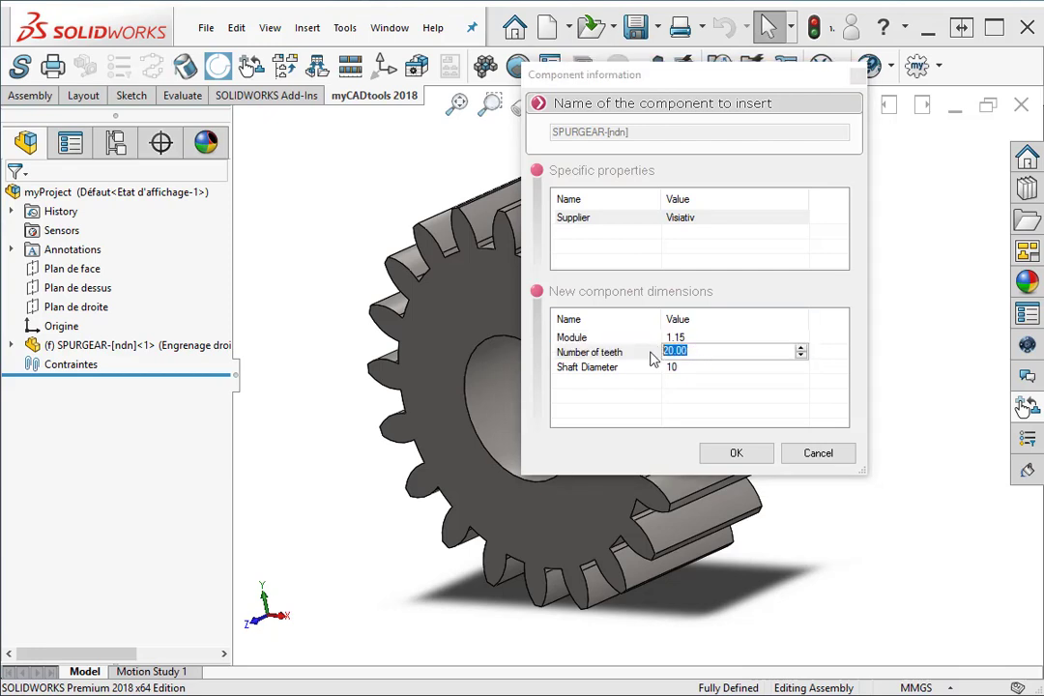
pyautogui.write('25')
pyautogui.click(734, 406)
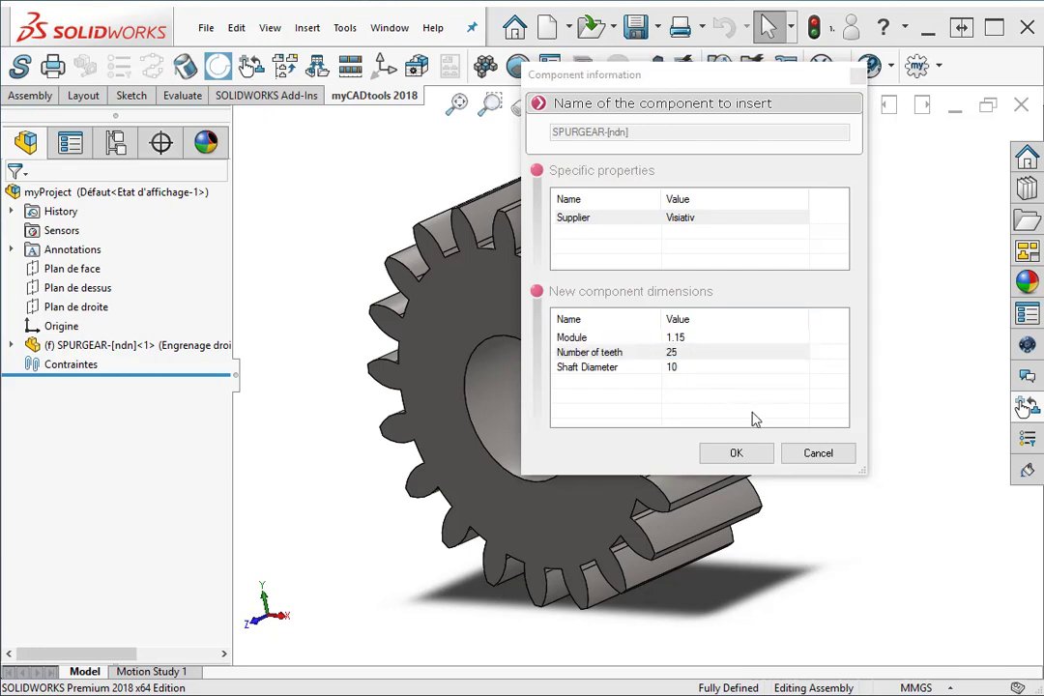
pyautogui.click(733, 454)
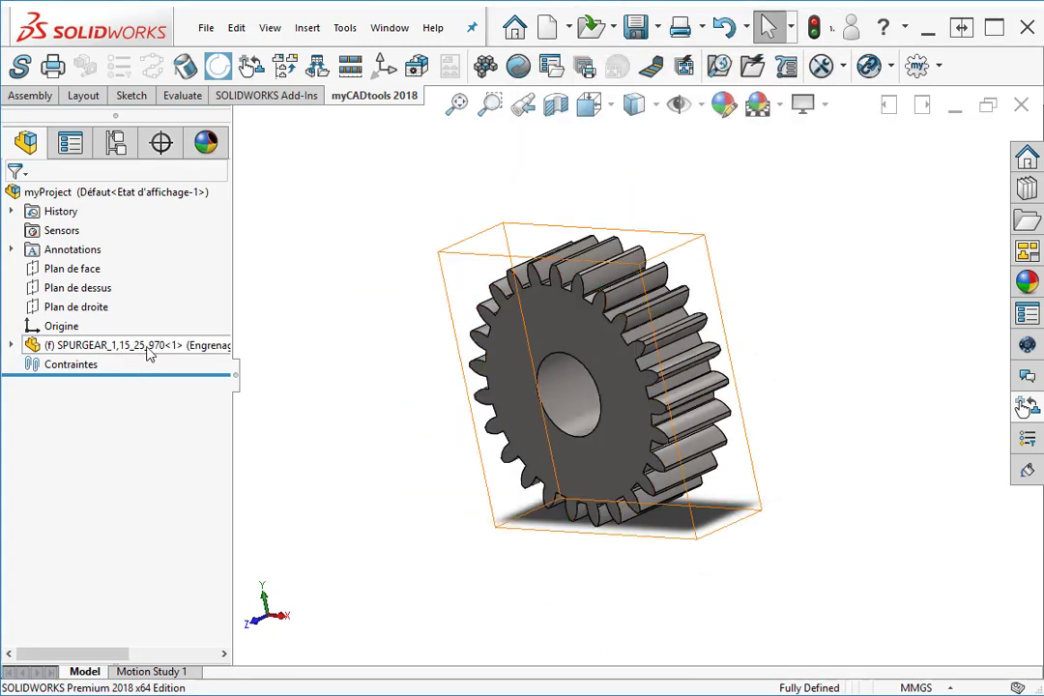
# Step: Check the renamed SPURGEAR_1,15_25_970 gear in the tree and adjust the zoom
pyautogui.click(148, 350)
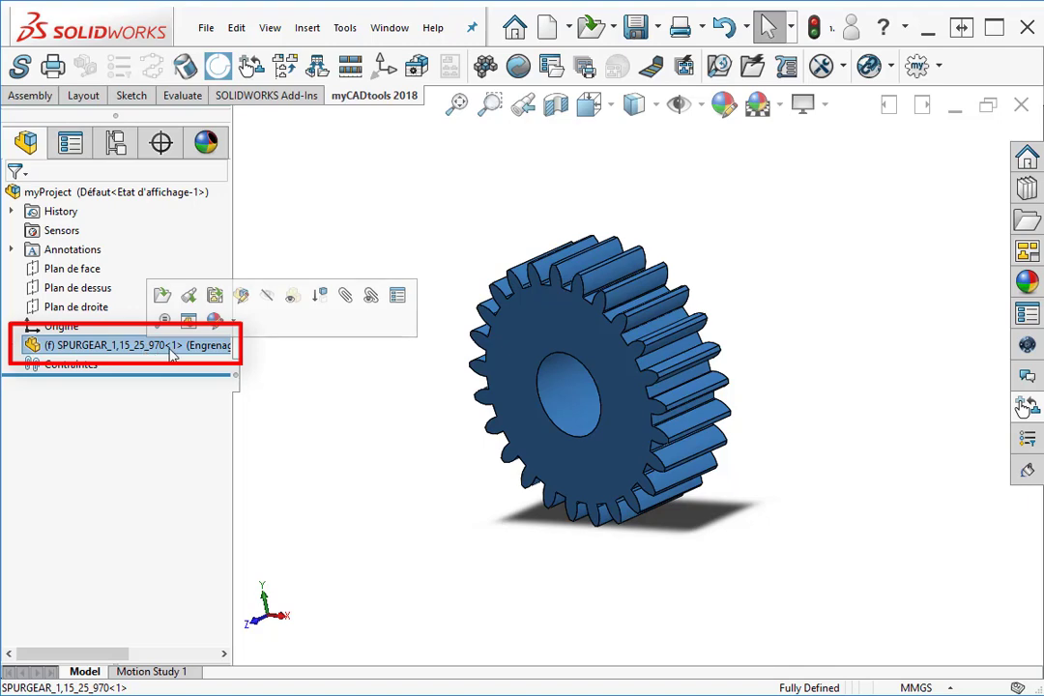
pyautogui.click(480, 504)
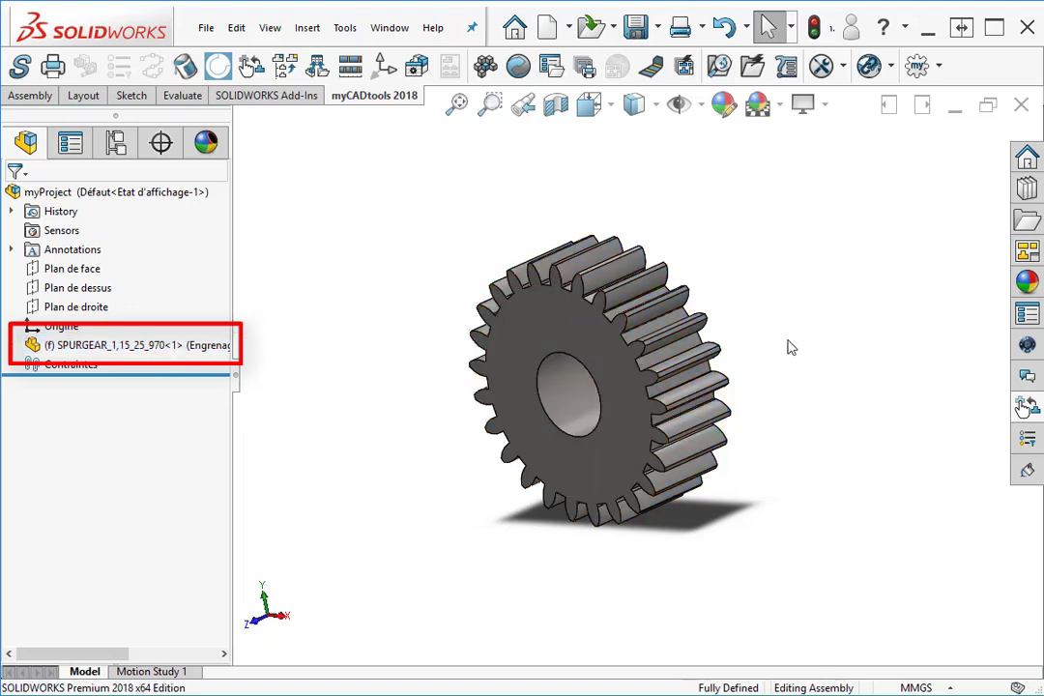
pyautogui.scroll(1, 790, 347)
pyautogui.scroll(-1, 789, 347)
pyautogui.scroll(-2, 790, 346)
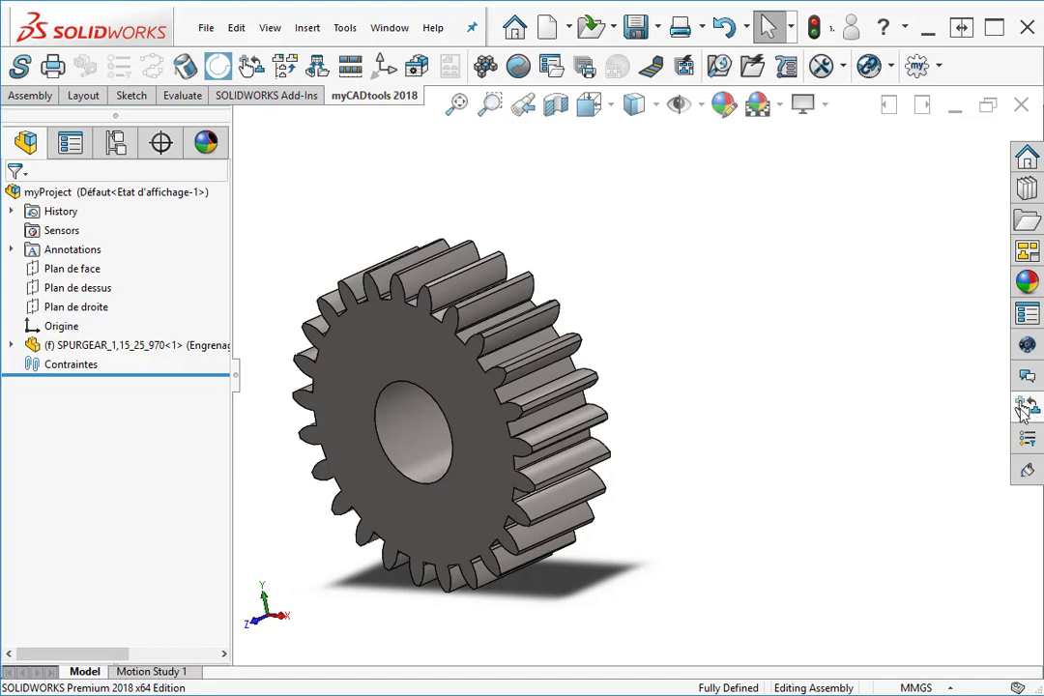
# Step: Open the SPURGEAR.SLDPRT library part document from the CloneComponents library
pyautogui.click(1024, 407)
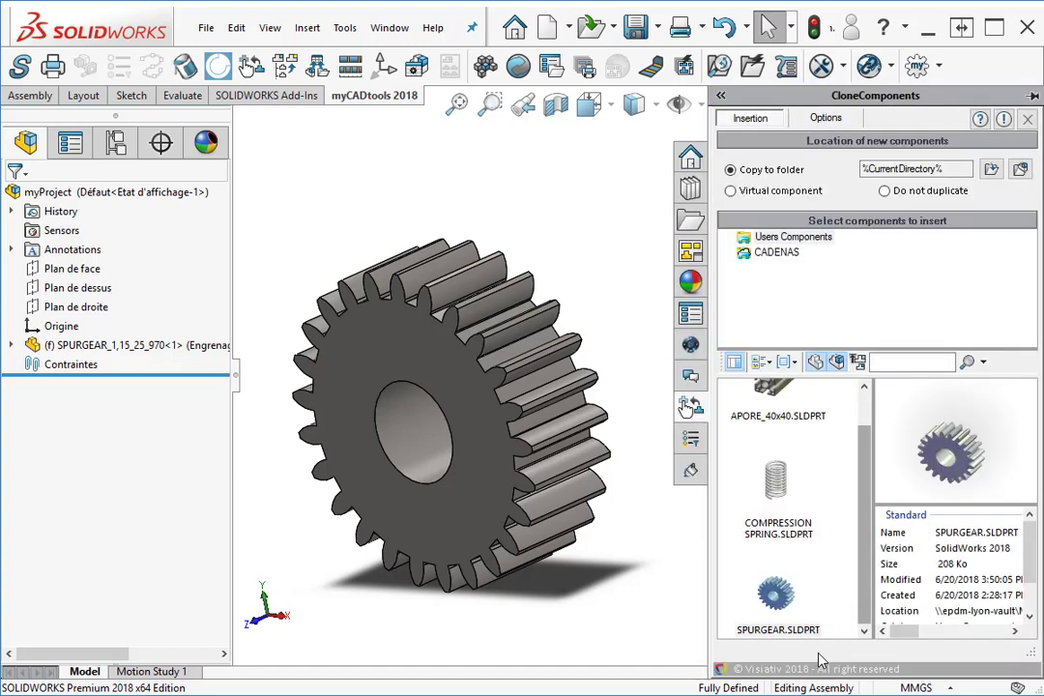
pyautogui.click(774, 596)
pyautogui.rightClick(774, 597)
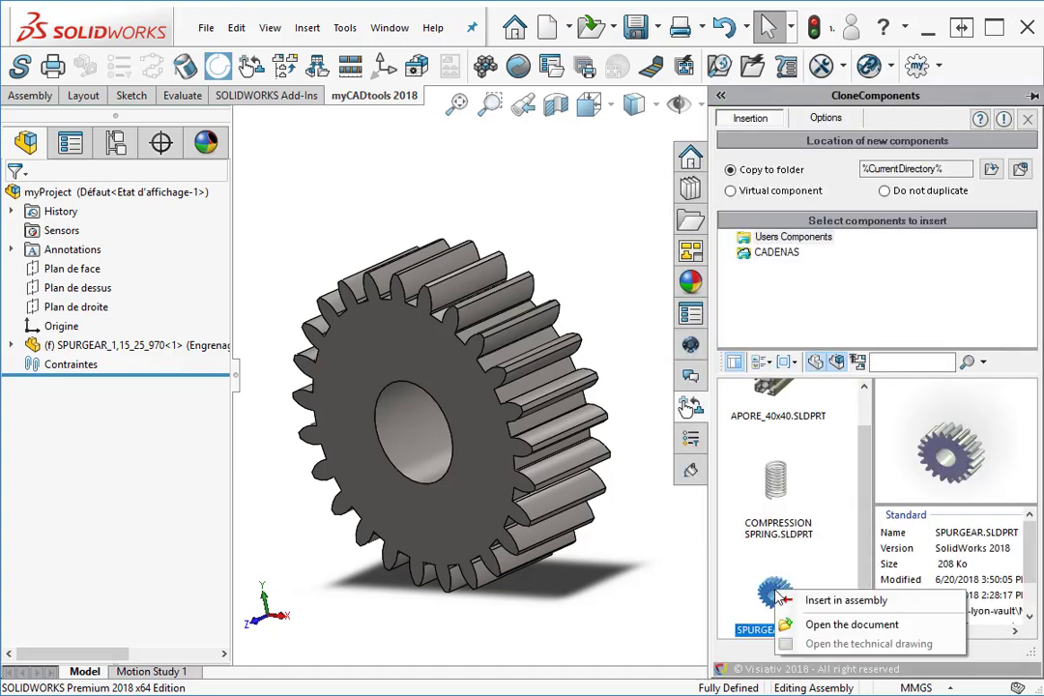
pyautogui.click(850, 624)
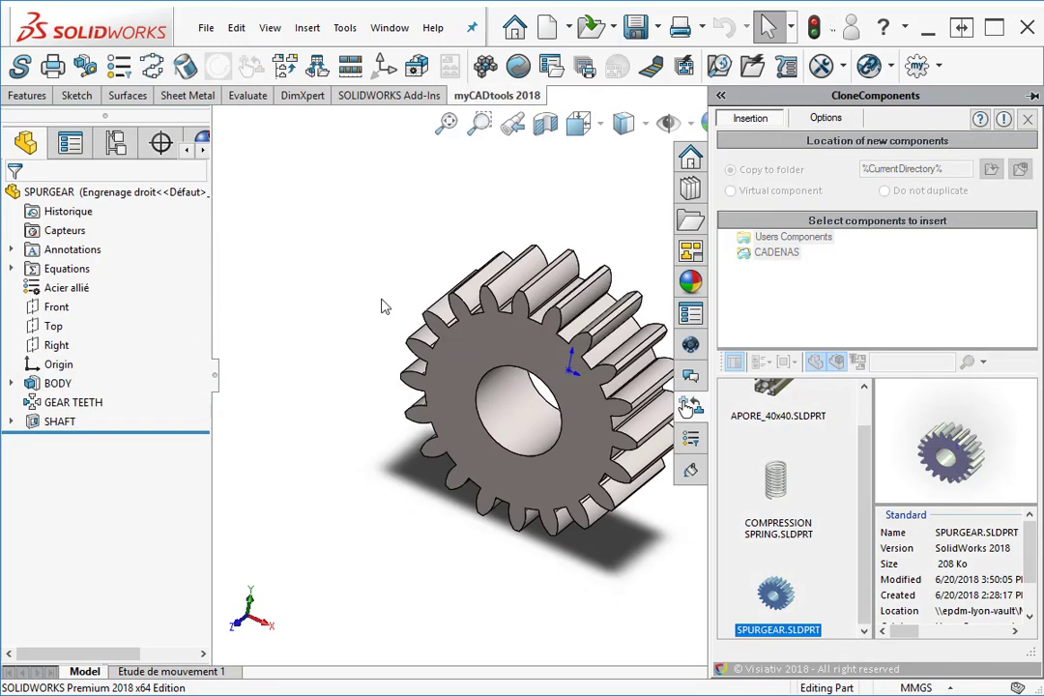
pyautogui.click(328, 275)
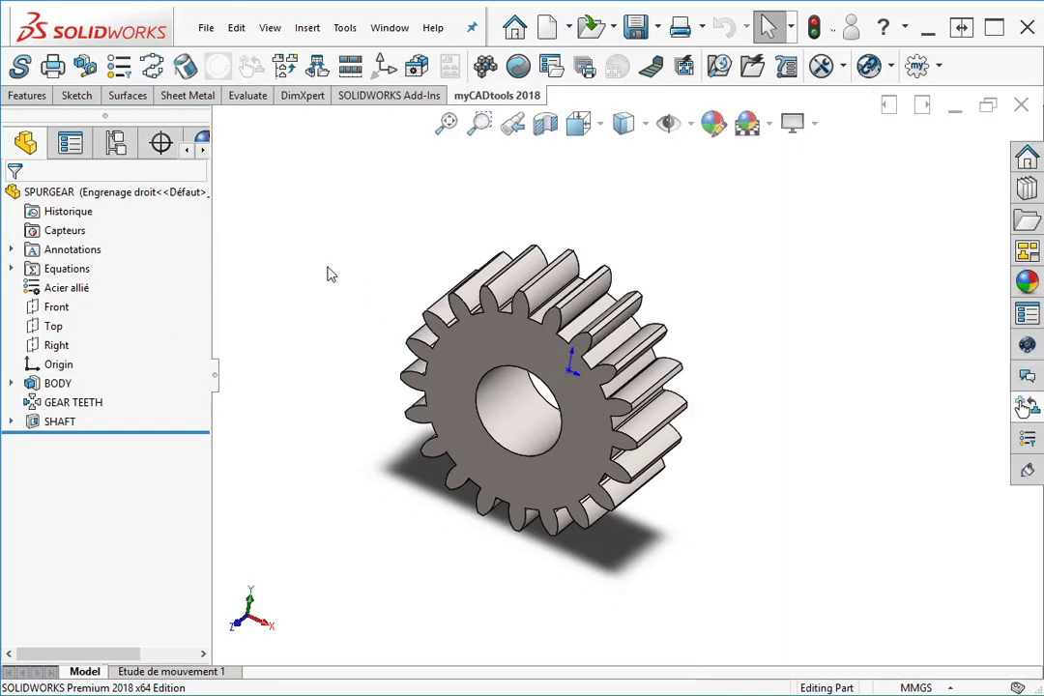
# Step: Add an empty CC_Color custom property of type Text to the SPURGEAR part
pyautogui.click(205, 27)
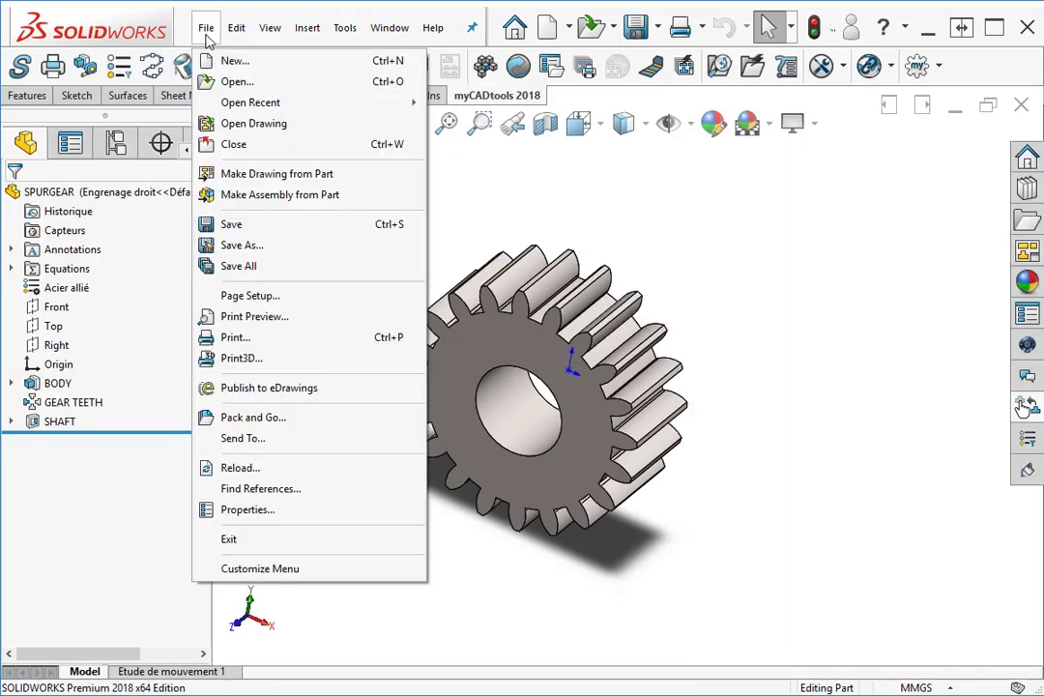
pyautogui.click(253, 510)
pyautogui.click(593, 577)
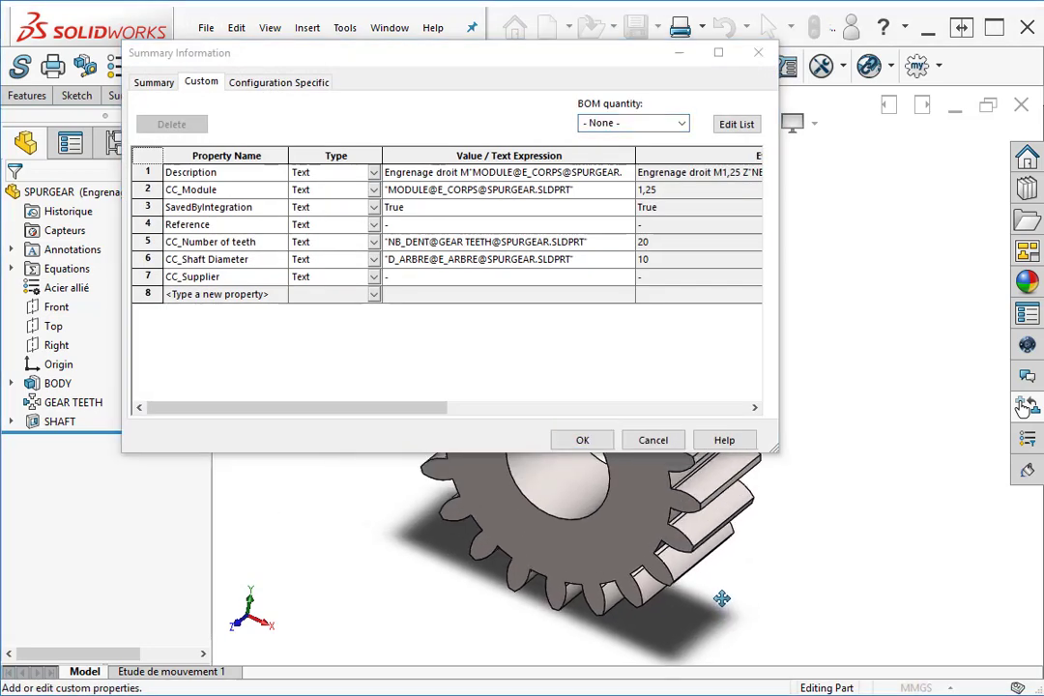
pyautogui.click(193, 294)
pyautogui.write('CC_c')
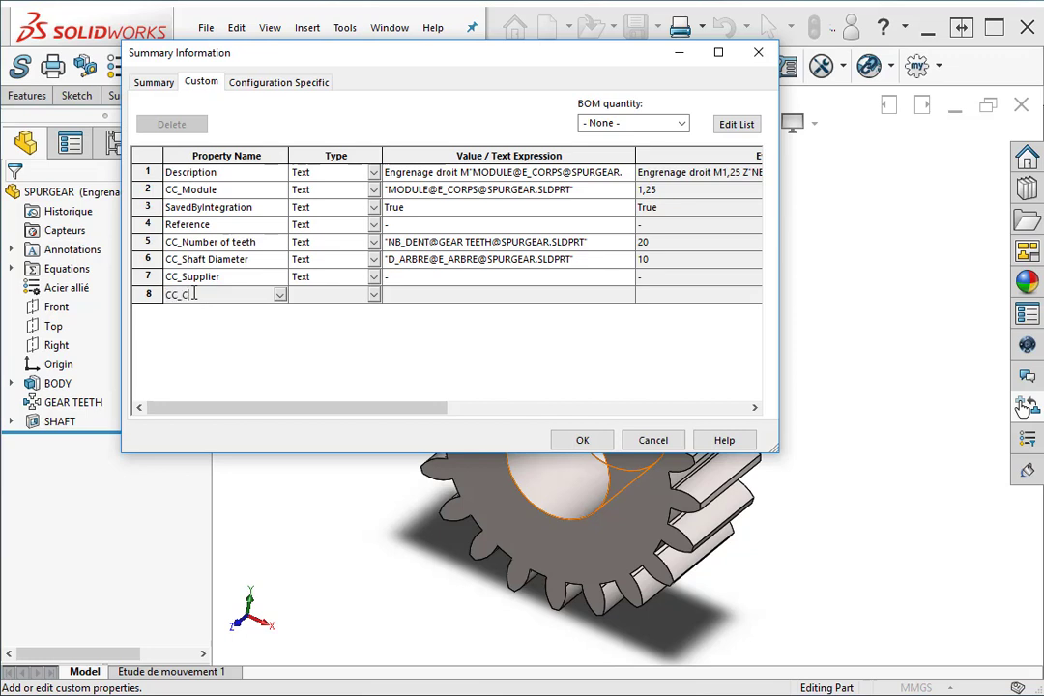
pyautogui.write('olor')
pyautogui.click(319, 295)
pyautogui.click(431, 298)
pyautogui.write('-')
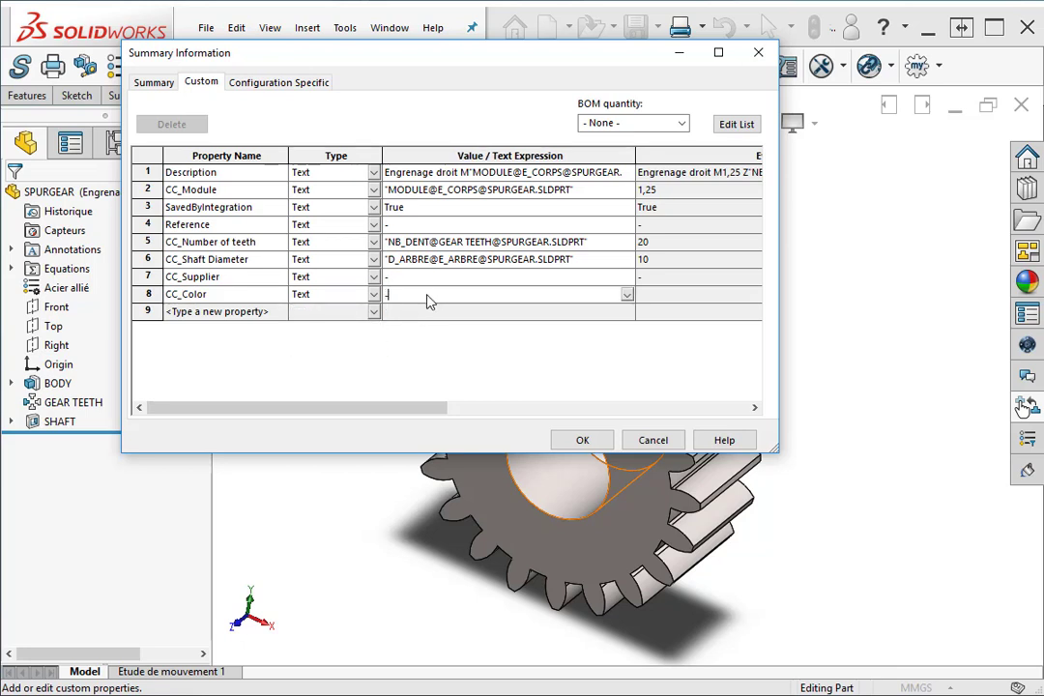
# Step: Add a Text property CC_Width linked to the BODY Width dimension, evaluating to 10
pyautogui.click(195, 312)
pyautogui.write('CC_Width')
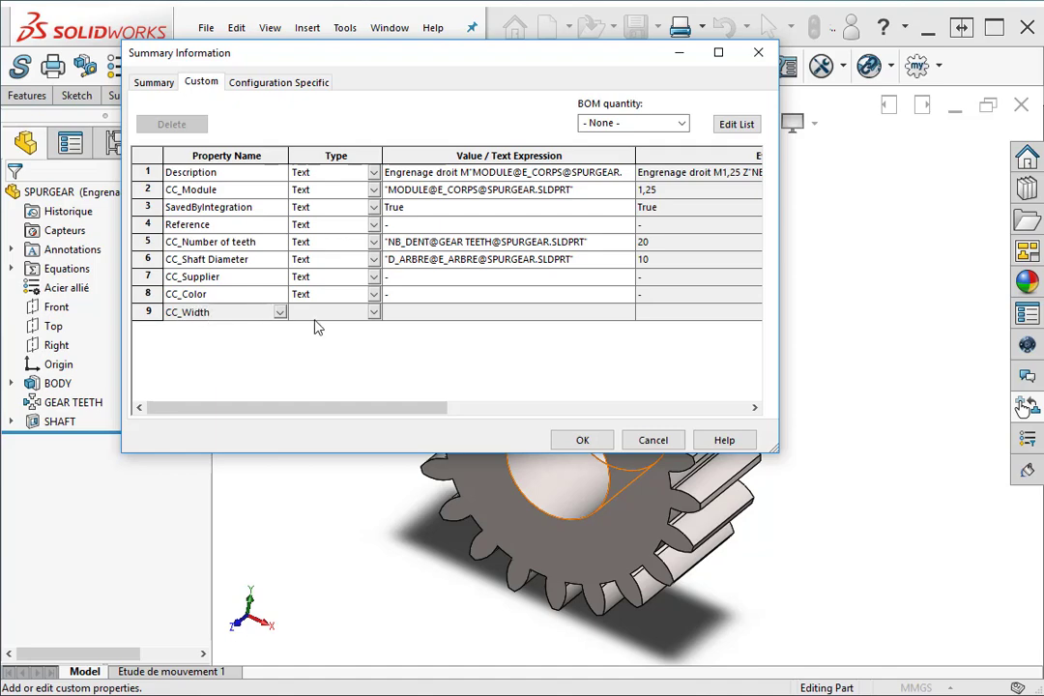
pyautogui.click(329, 312)
pyautogui.click(319, 327)
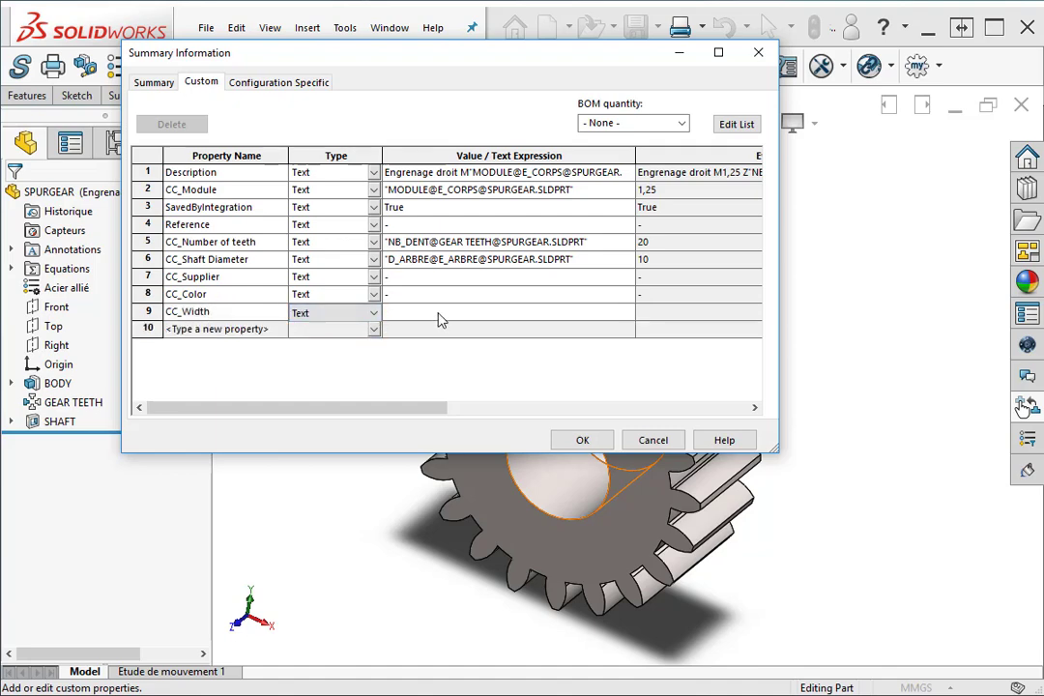
pyautogui.click(437, 312)
pyautogui.click(585, 561)
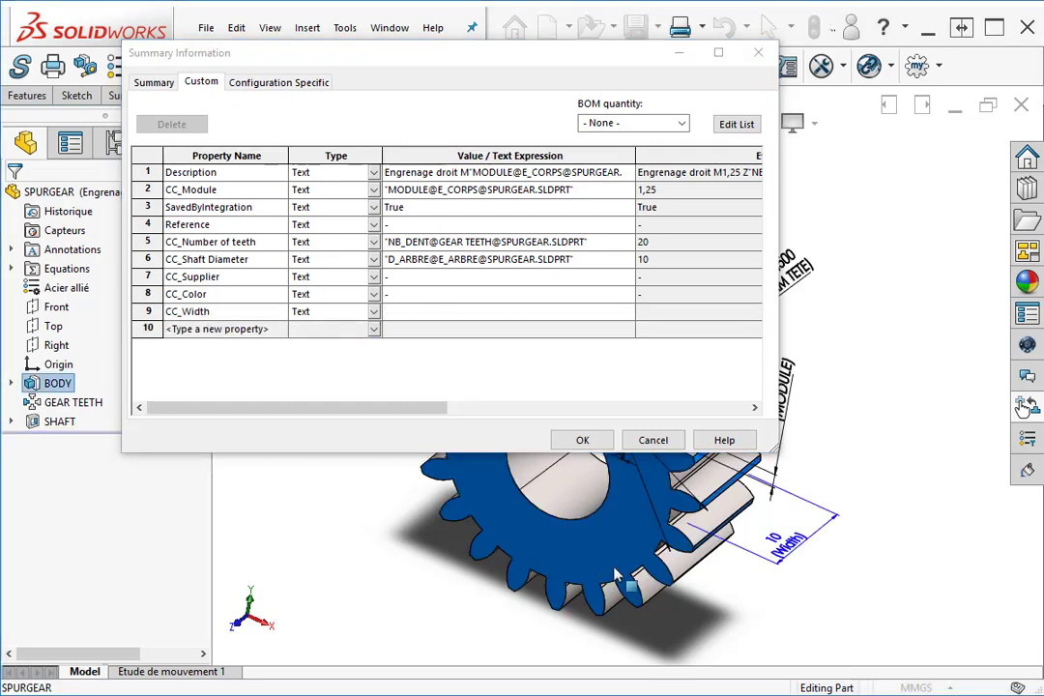
pyautogui.click(788, 543)
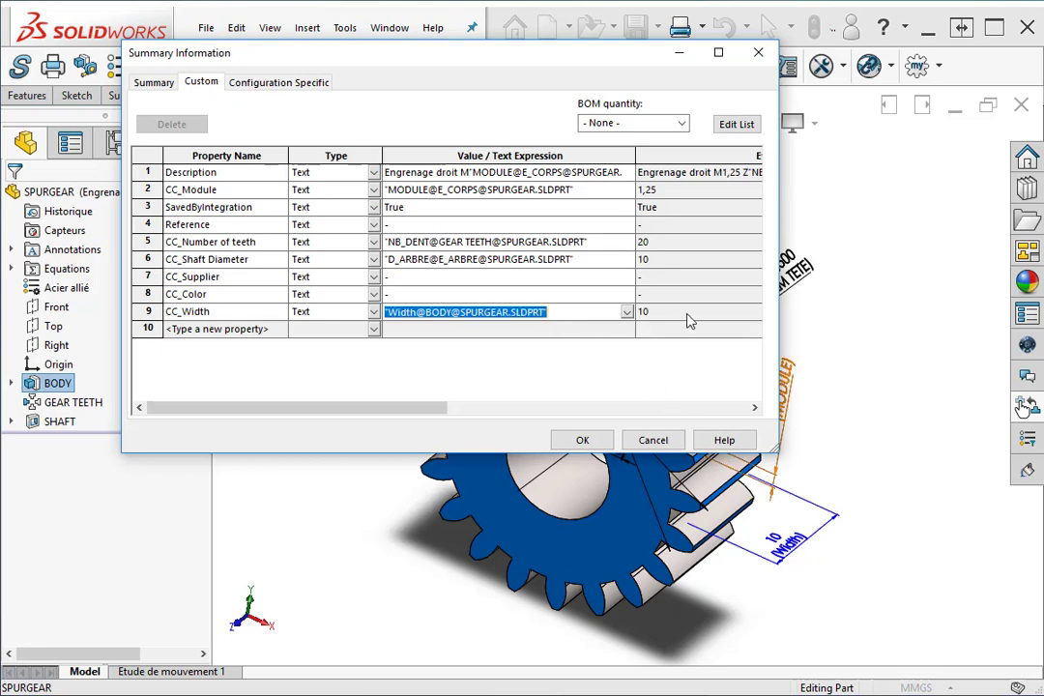
# Step: Accept Summary Information and show the CloneComponents library in the myProject assembly
pyautogui.click(585, 439)
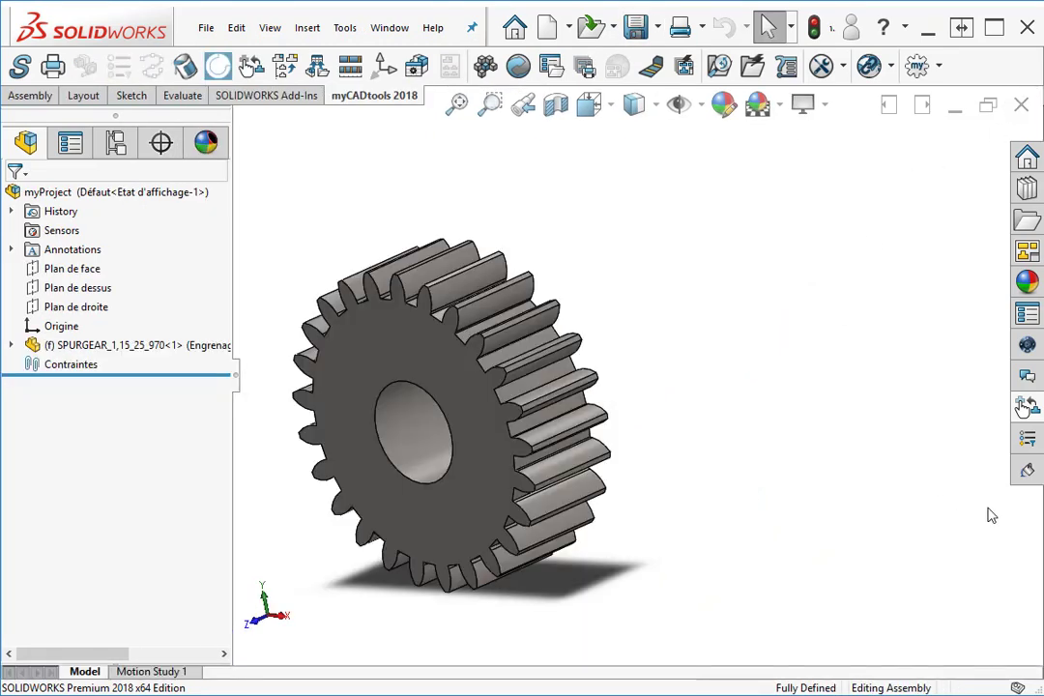
pyautogui.click(1026, 406)
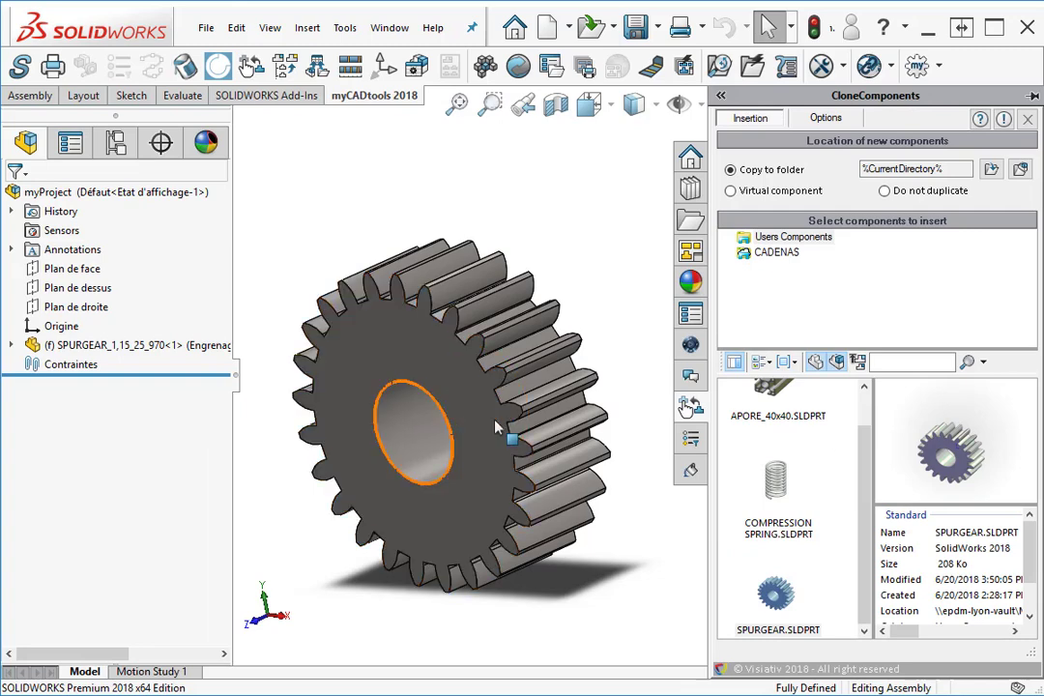
pyautogui.scroll(5, 496, 428)
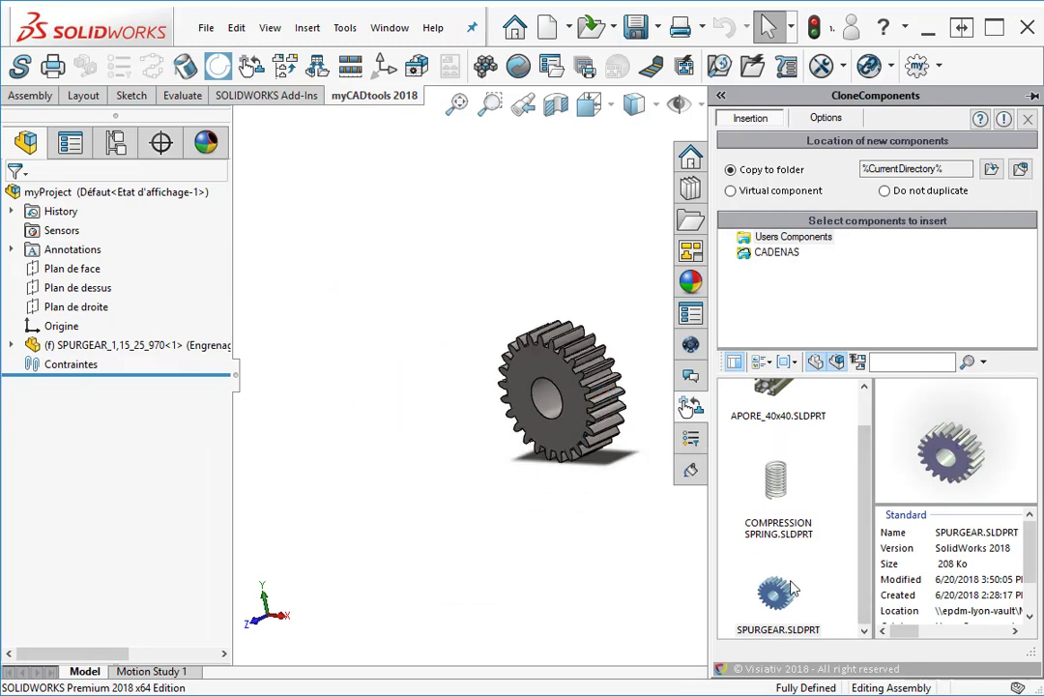
# Step: Drag a new SPURGEAR clone into the assembly with Module 3 and Color Red
pyautogui.moveTo(778, 592); pyautogui.dragTo(404, 474)
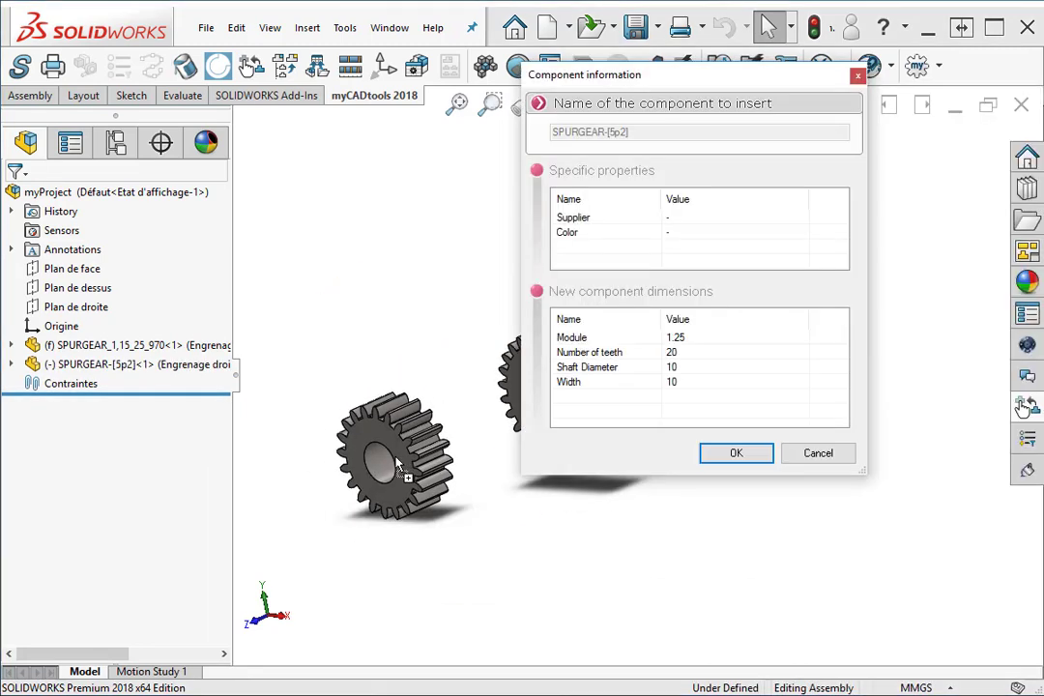
pyautogui.click(683, 339)
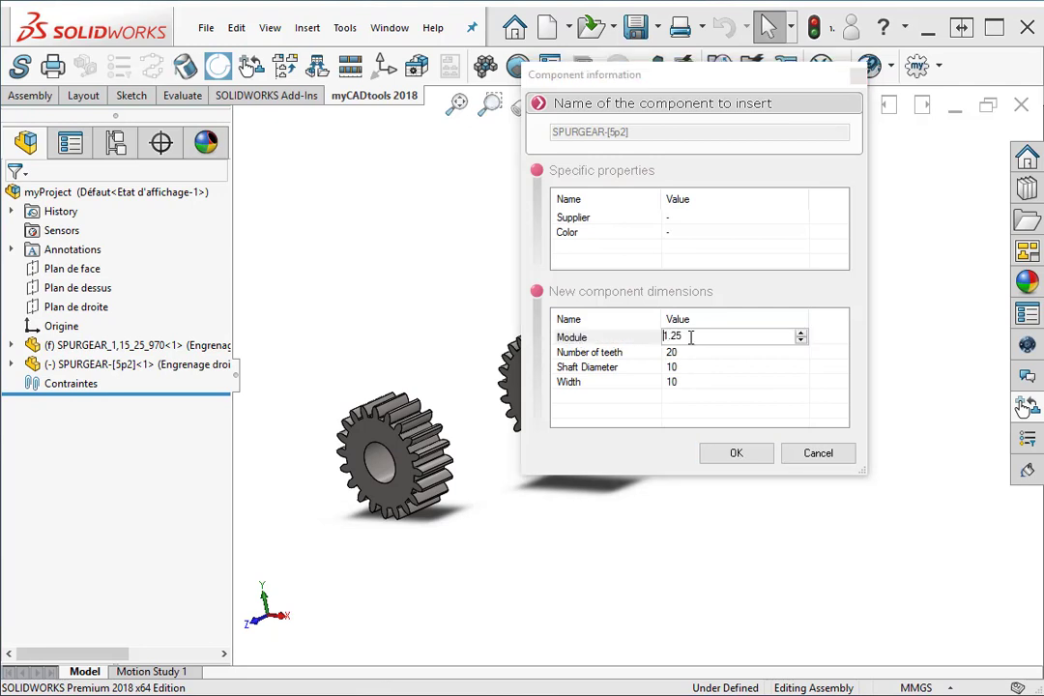
pyautogui.moveTo(690, 337); pyautogui.dragTo(653, 335)
pyautogui.write('3')
pyautogui.click(727, 406)
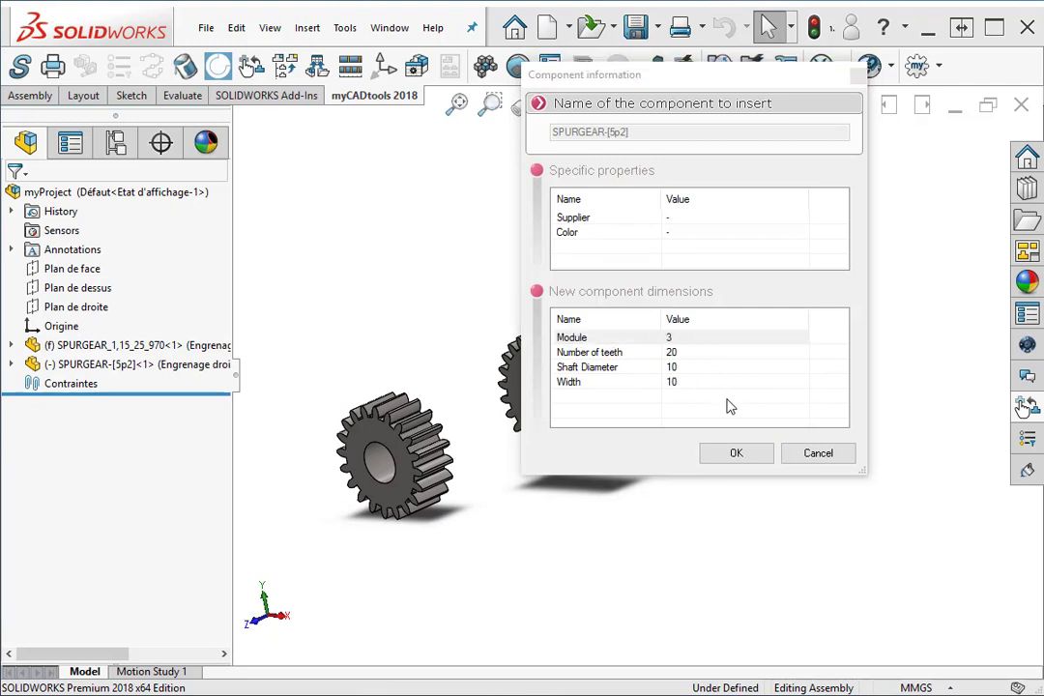
pyautogui.click(677, 233)
pyautogui.write('Red')
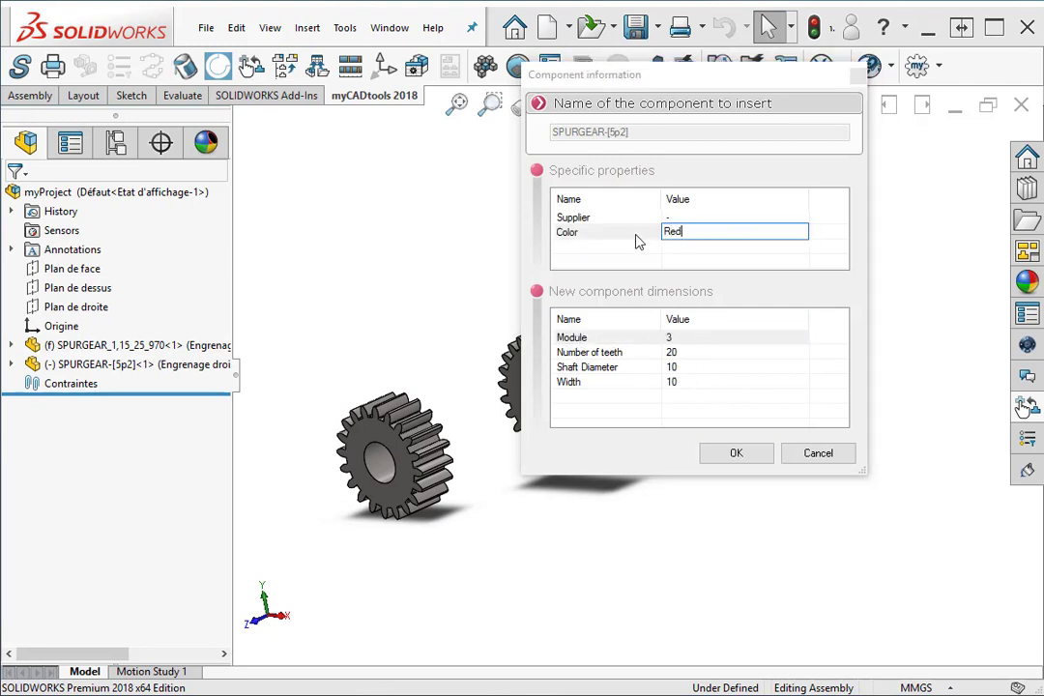
pyautogui.click(676, 353)
# Step: Set the clone's teeth to 35 and Width to 5, then insert it
pyautogui.click(679, 354)
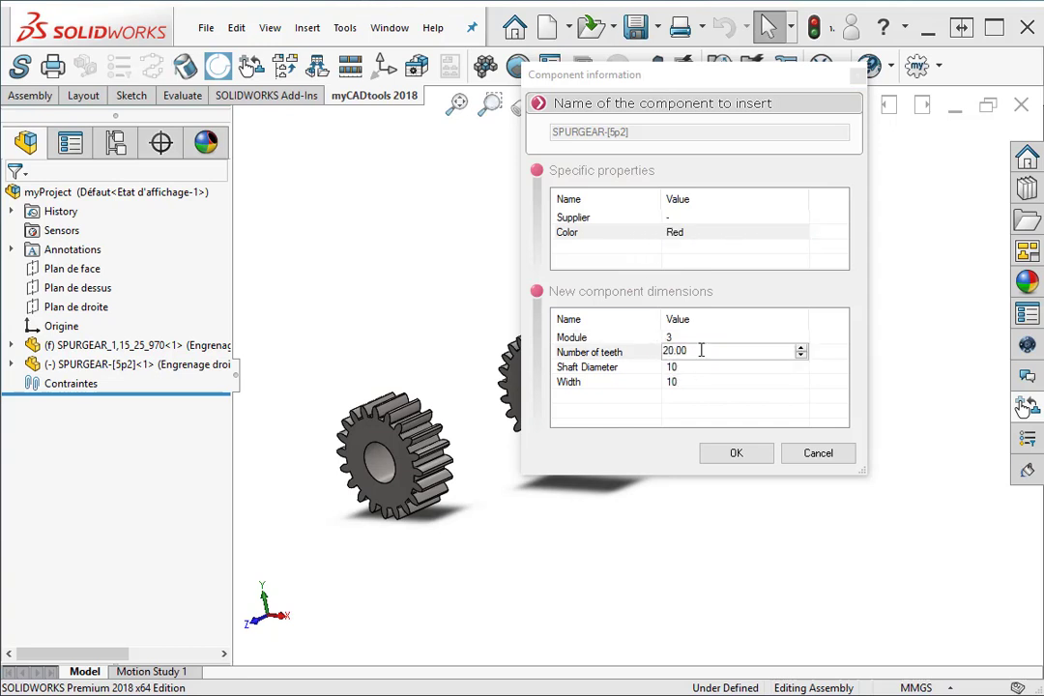
pyautogui.moveTo(702, 351); pyautogui.dragTo(651, 346)
pyautogui.write('35')
pyautogui.press('Return')
pyautogui.click(691, 383)
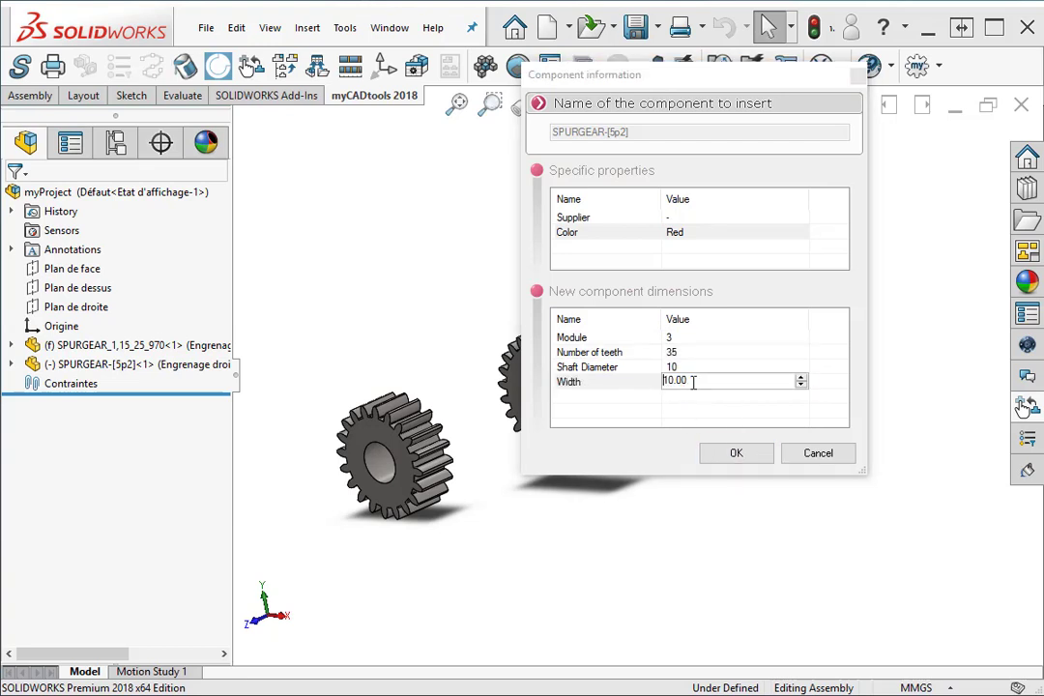
pyautogui.moveTo(760, 382); pyautogui.dragTo(649, 384)
pyautogui.write('5')
pyautogui.press('Return')
pyautogui.click(737, 452)
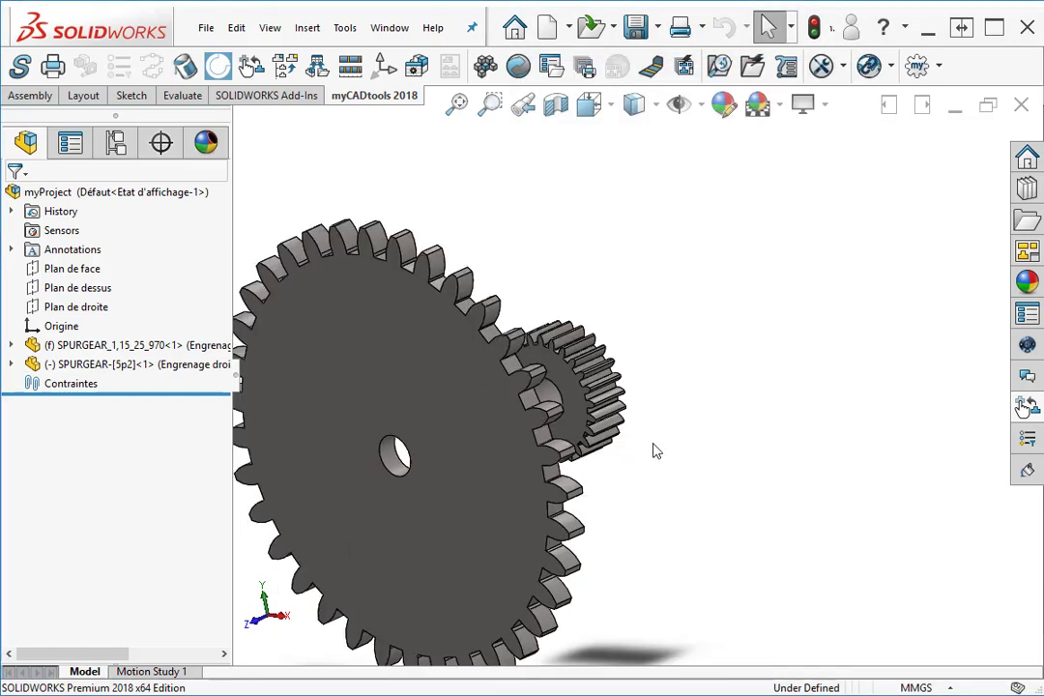
# Step: Drag a third SPURGEAR clone into the assembly and set its Module to 2
pyautogui.moveTo(621, 454)
pyautogui.mouseDown(button='middle')
pyautogui.moveTo(634, 466)
pyautogui.moveTo(454, 523)
pyautogui.moveTo(461, 540)
pyautogui.moveTo(635, 439)
pyautogui.moveTo(657, 529)
pyautogui.moveTo(677, 512)
pyautogui.mouseUp(button='middle')
pyautogui.click(1026, 405)
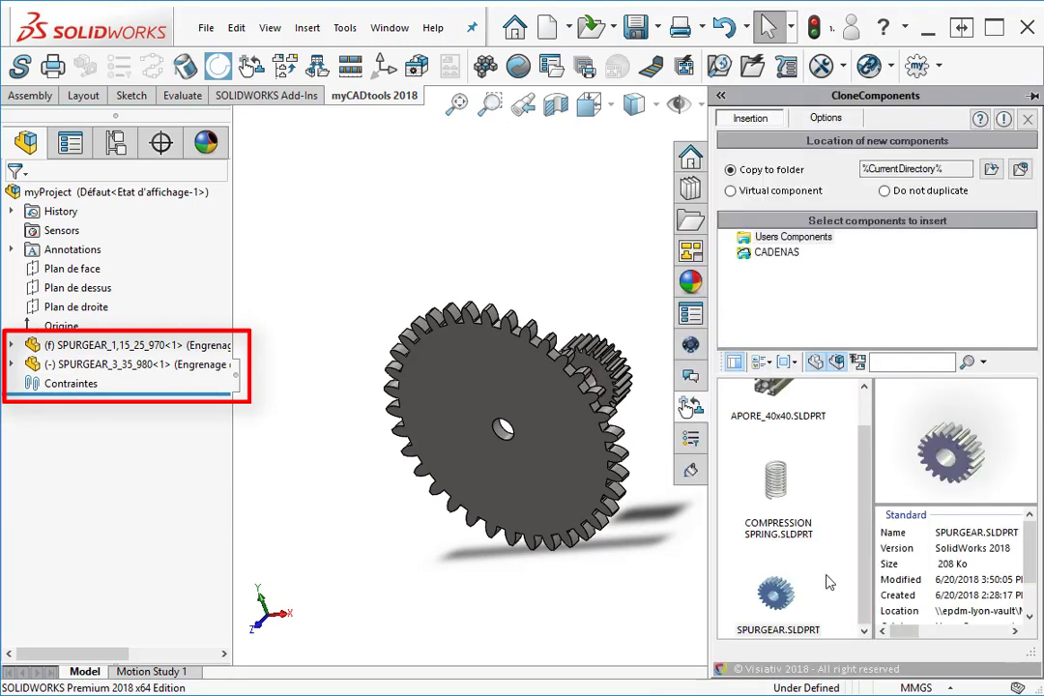
pyautogui.moveTo(774, 606); pyautogui.dragTo(600, 242)
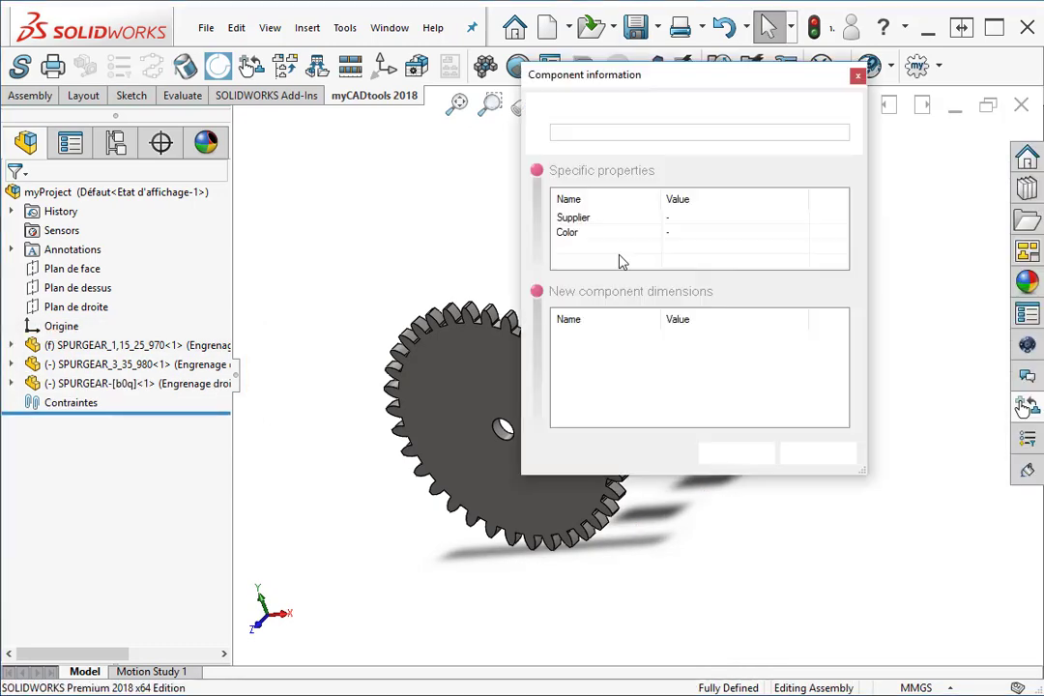
pyautogui.click(692, 338)
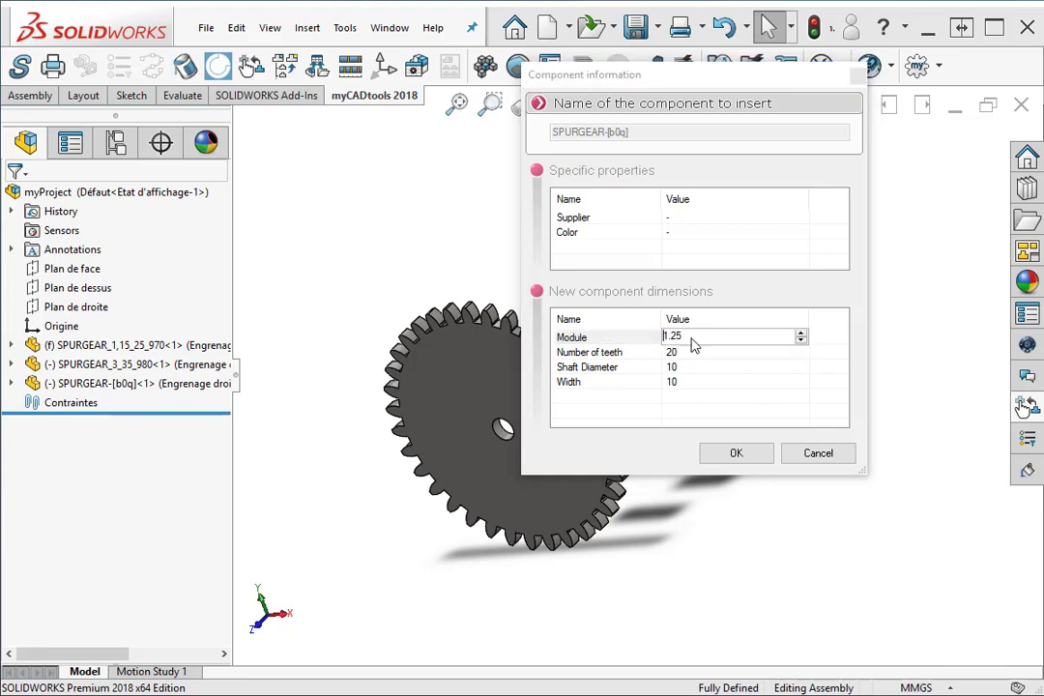
pyautogui.write('2')
# Step: Set the third gear's Number of teeth to 22 and Width to 12
pyautogui.click(697, 351)
pyautogui.moveTo(698, 351); pyautogui.dragTo(653, 351)
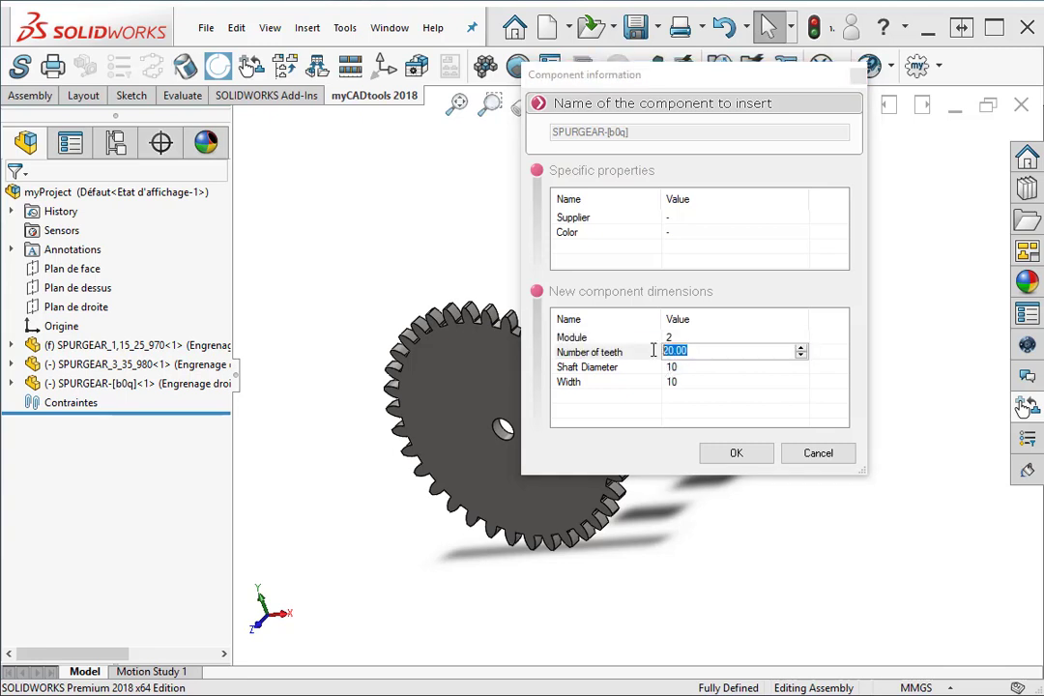
pyautogui.write('22')
pyautogui.click(714, 396)
pyautogui.click(676, 382)
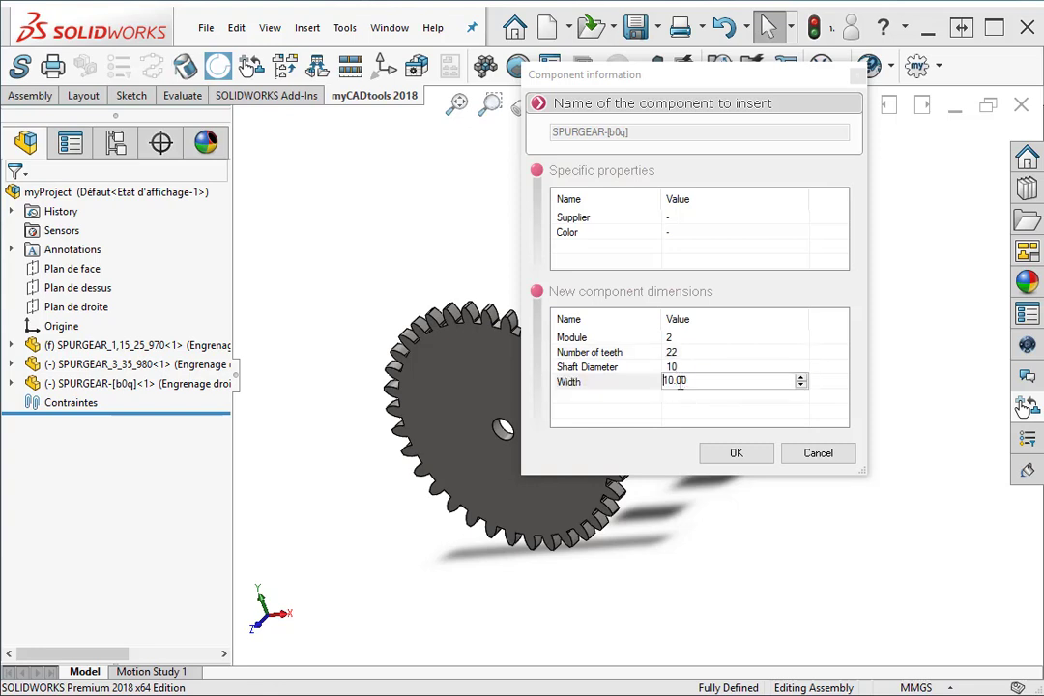
pyautogui.moveTo(687, 381); pyautogui.dragTo(646, 380)
pyautogui.write('12')
pyautogui.press('Return')
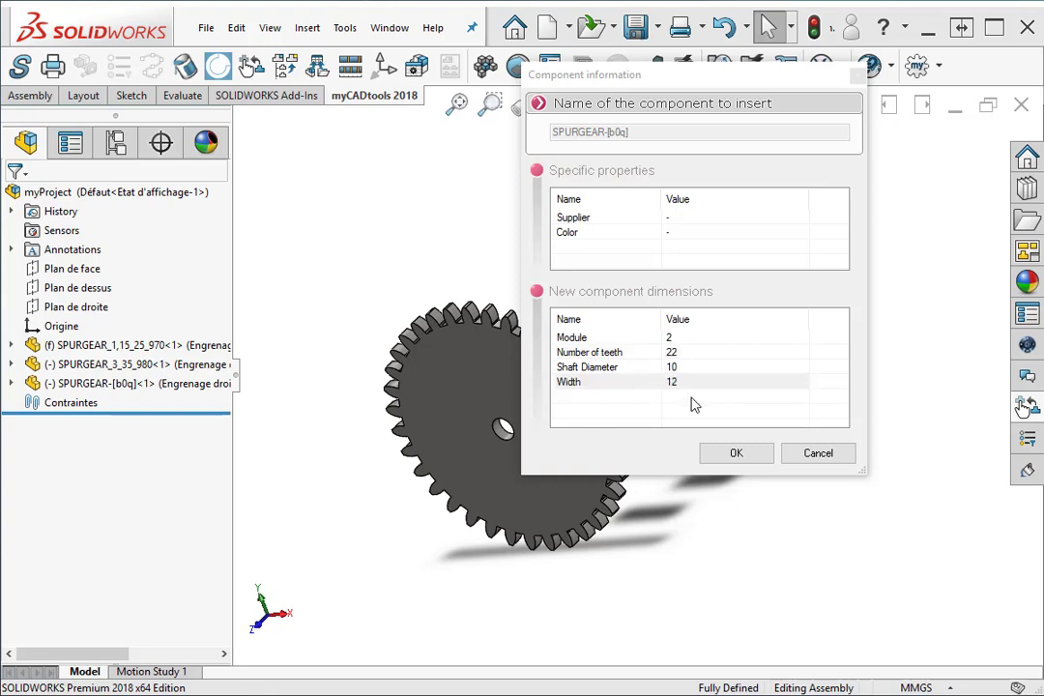
# Step: Insert the gear as SPURGEAR_2_22_990, orbit around the three gears, and show CloneComponents again
pyautogui.click(746, 459)
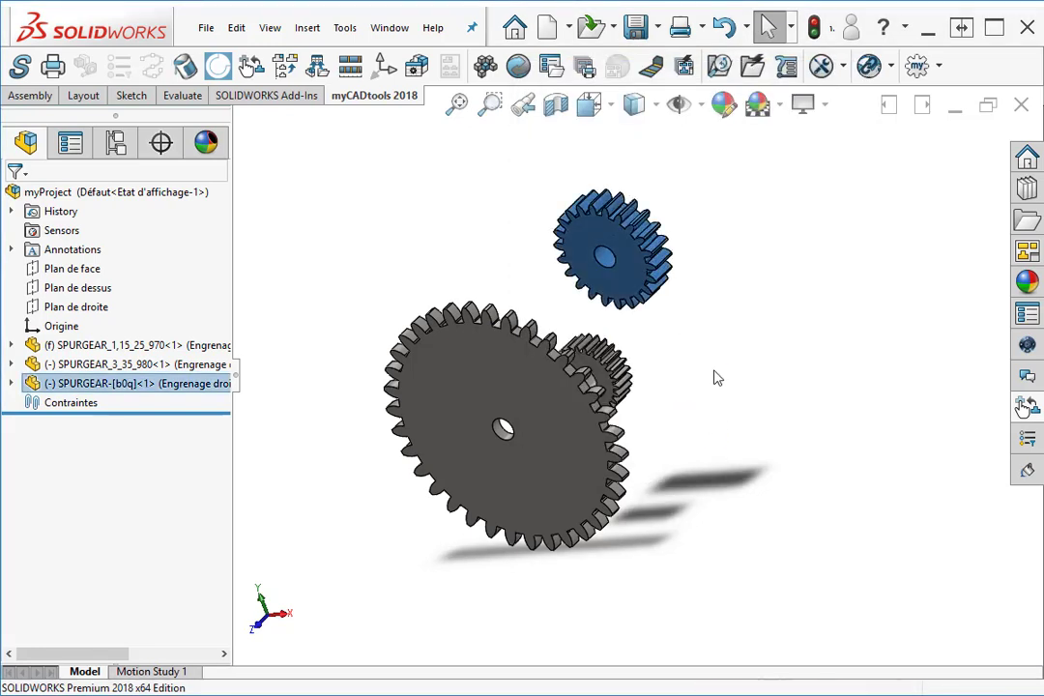
pyautogui.moveTo(732, 365); pyautogui.dragTo(625, 310, button='middle')
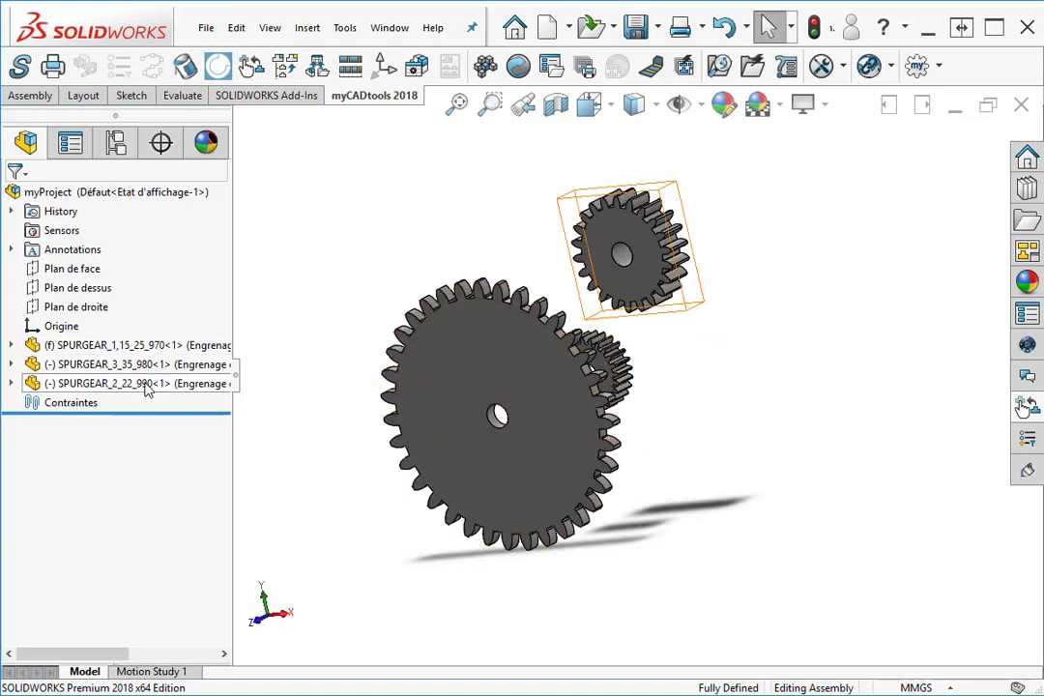
pyautogui.moveTo(515, 374); pyautogui.dragTo(465, 342, button='middle')
pyautogui.click(1023, 407)
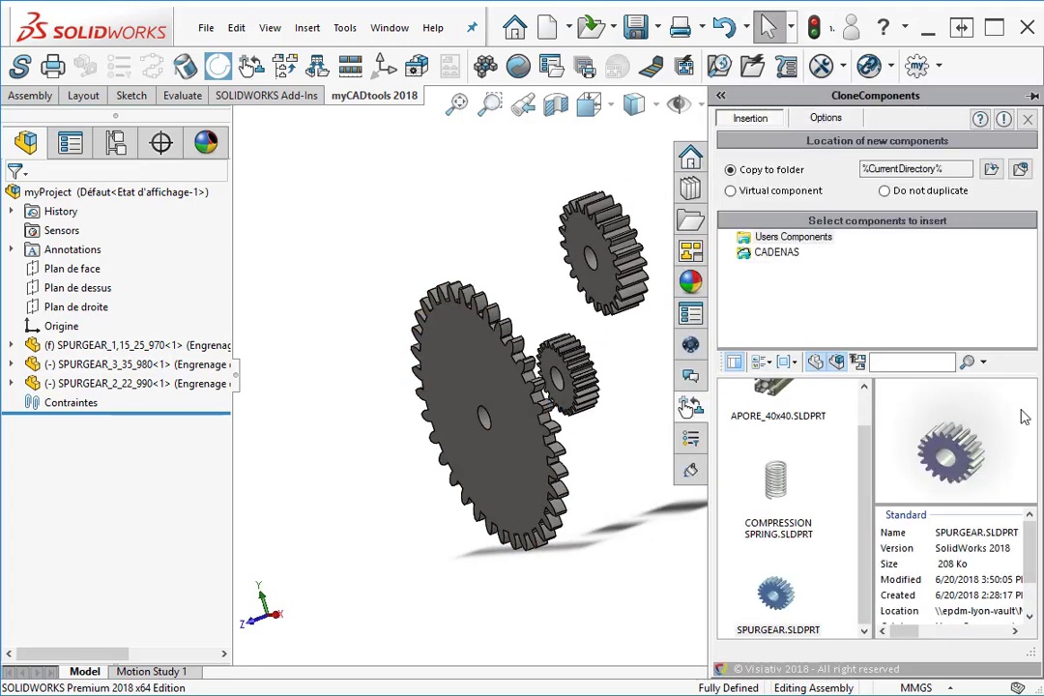